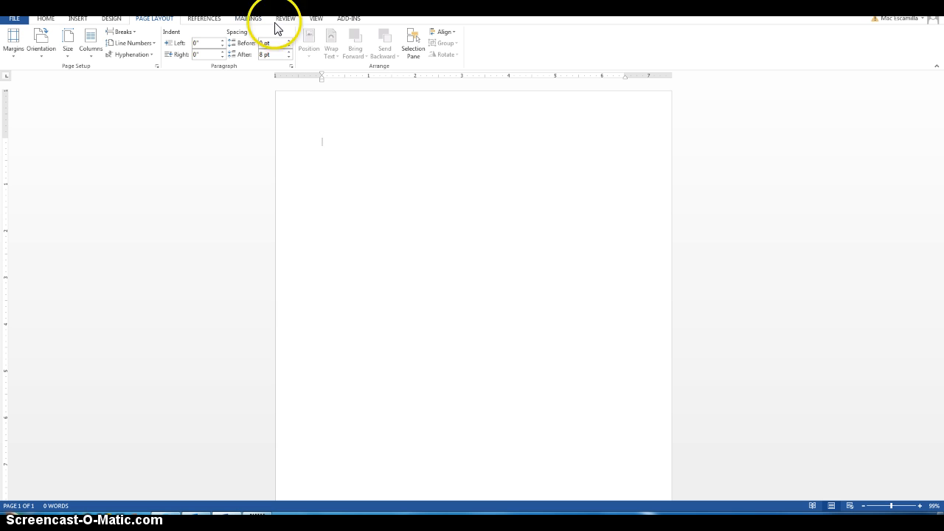
# - Set the document font to Times New Roman 12 pt with 2.0 line spacing
pyautogui.click(45, 20)
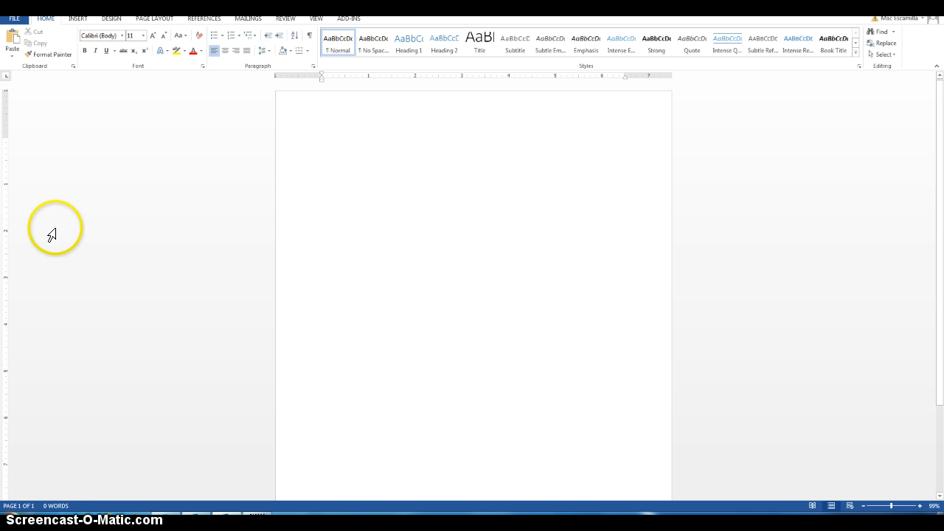
pyautogui.click(121, 36)
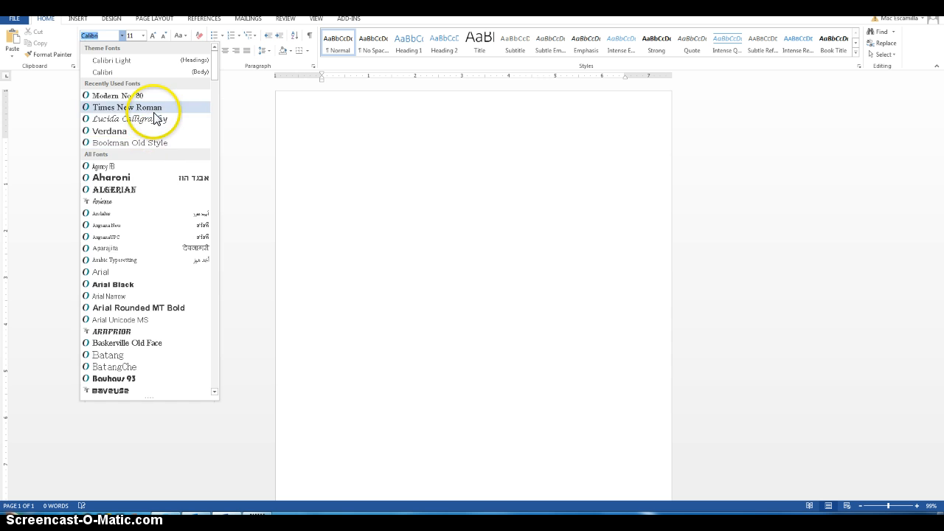
pyautogui.click(143, 108)
pyautogui.click(144, 36)
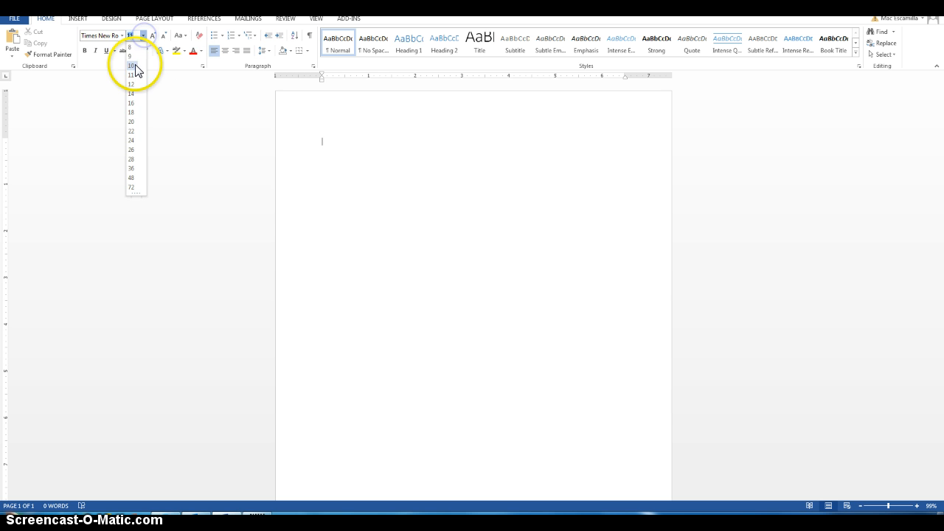
pyautogui.click(134, 79)
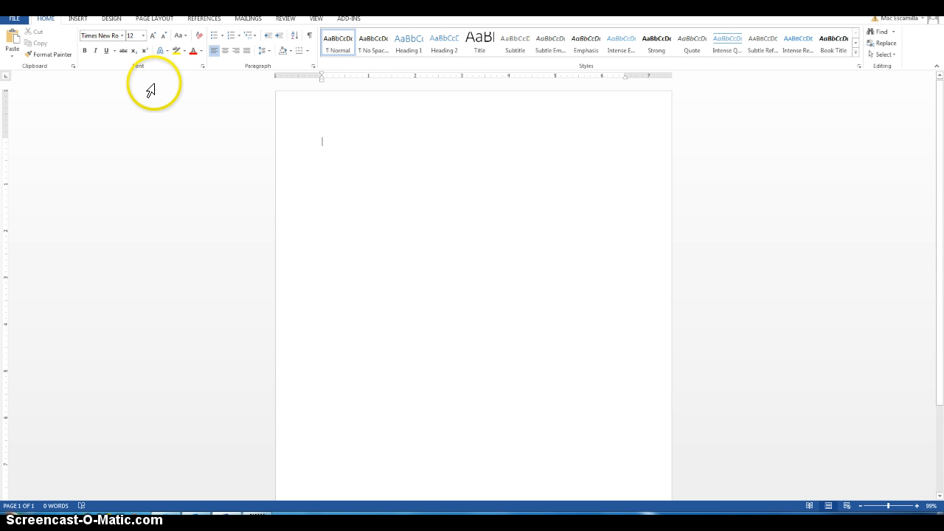
pyautogui.click(269, 52)
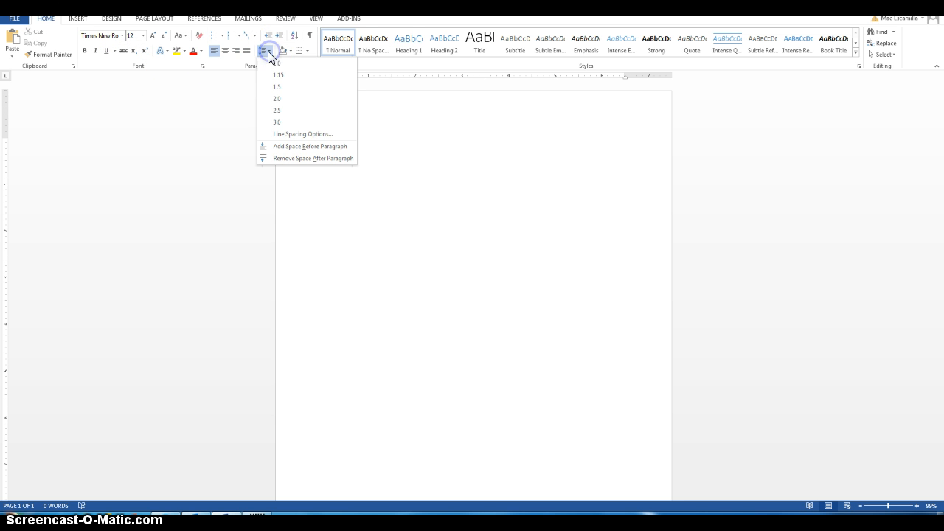
pyautogui.click(289, 105)
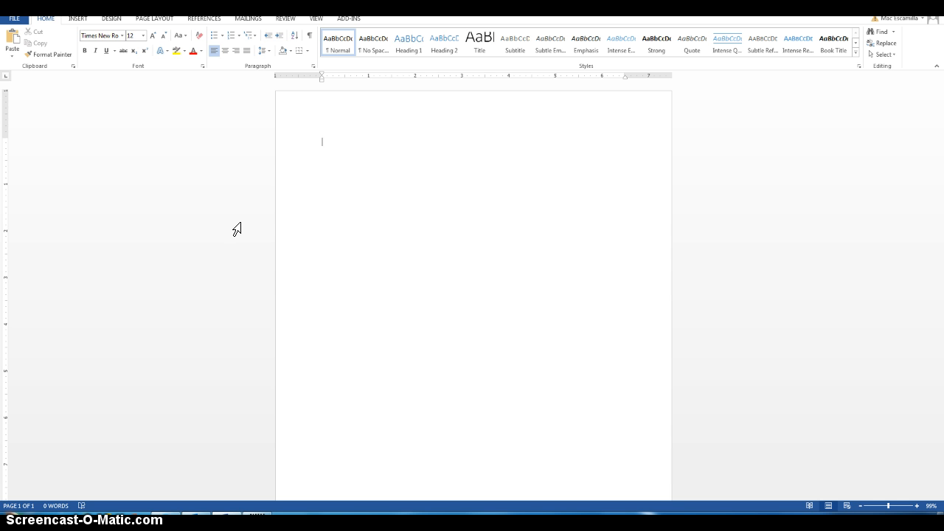
# - Type the 'StudentFirstName StudentLastName' placeholder as the first heading line
pyautogui.write('StudentFirstName St')
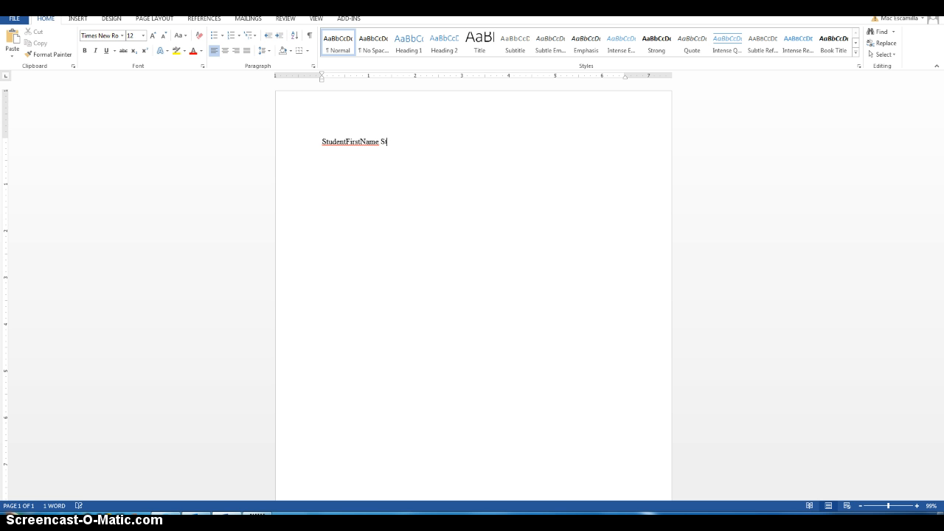
pyautogui.write('udentLastName')
pyautogui.press('Return')
# - Add the Course, professor's name and Date lines, then a centered 'Title' line
pyautogui.write('Course')
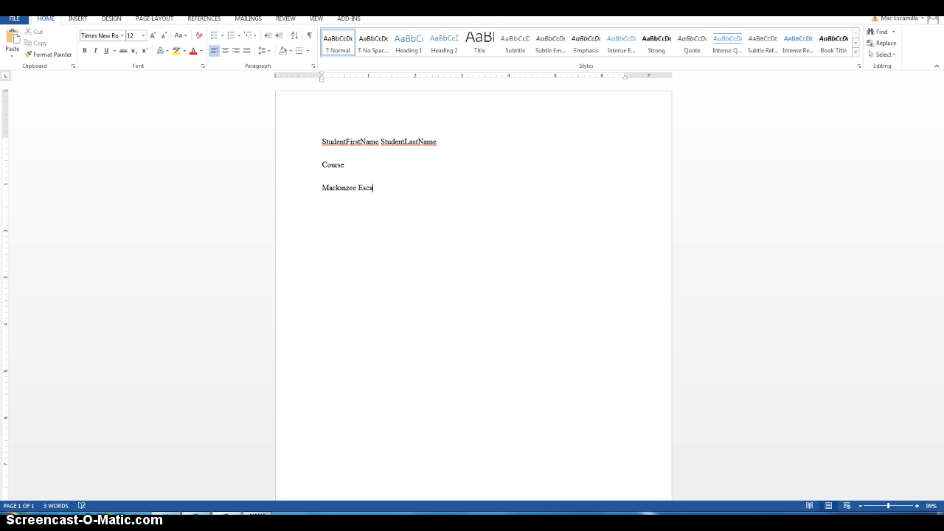
pyautogui.write('me)')
pyautogui.press('Return')
pyautogui.write('Date ')
pyautogui.write('Title')
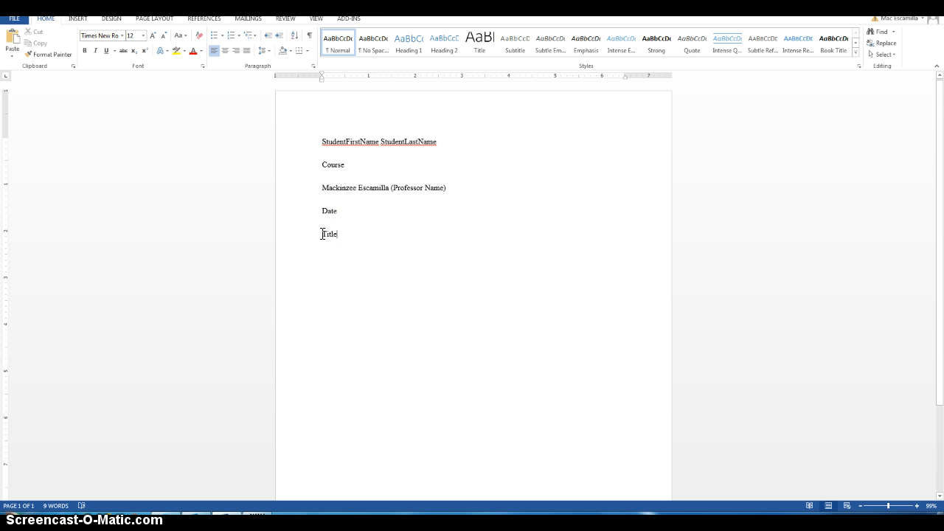
pyautogui.click(225, 50)
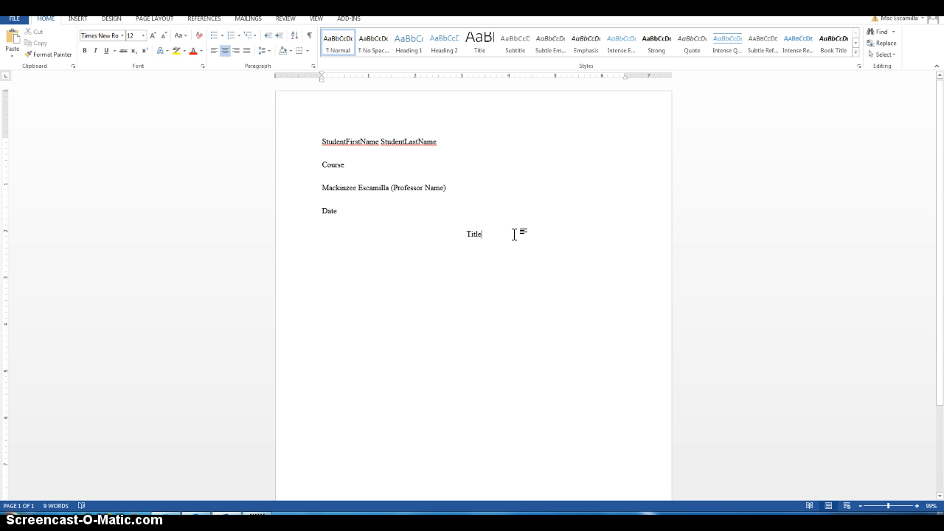
pyautogui.press('Return')
# - Left-align the paragraph below Title and give it a 0.5" first-line indent
pyautogui.click(215, 53)
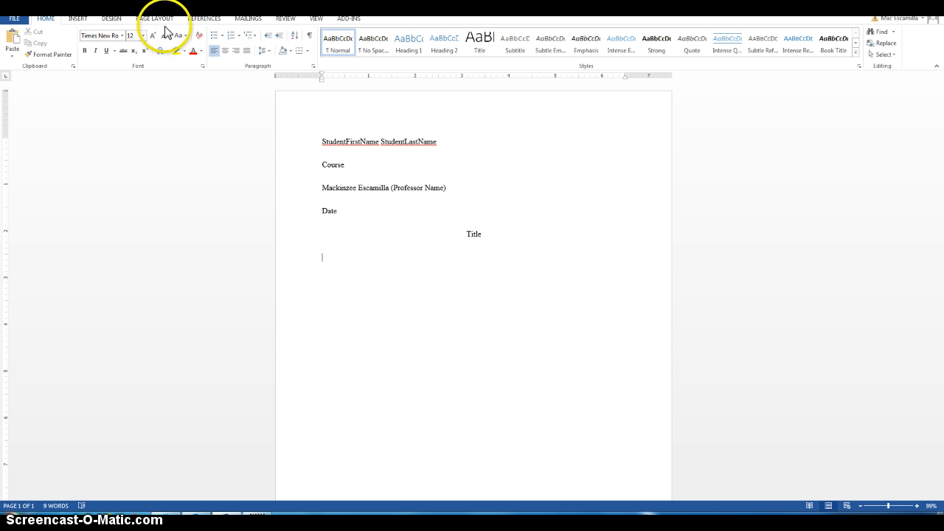
pyautogui.click(314, 66)
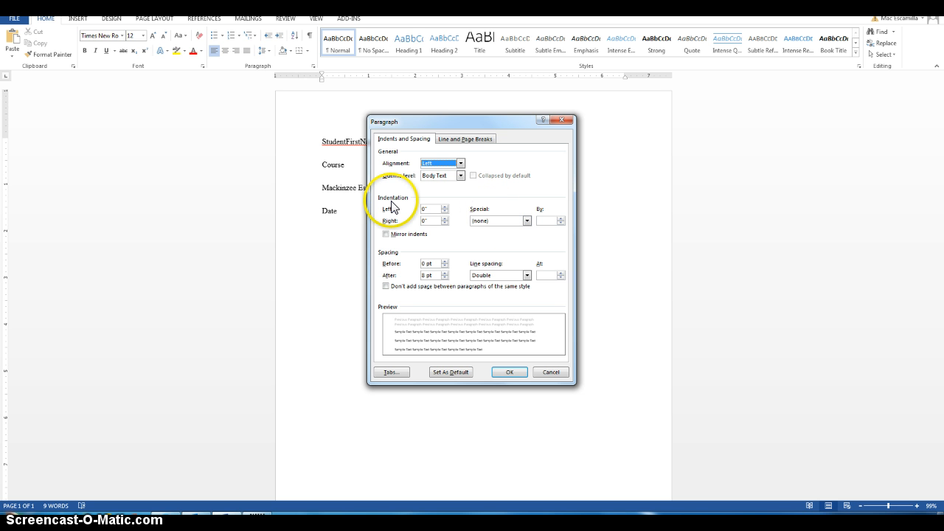
pyautogui.click(483, 222)
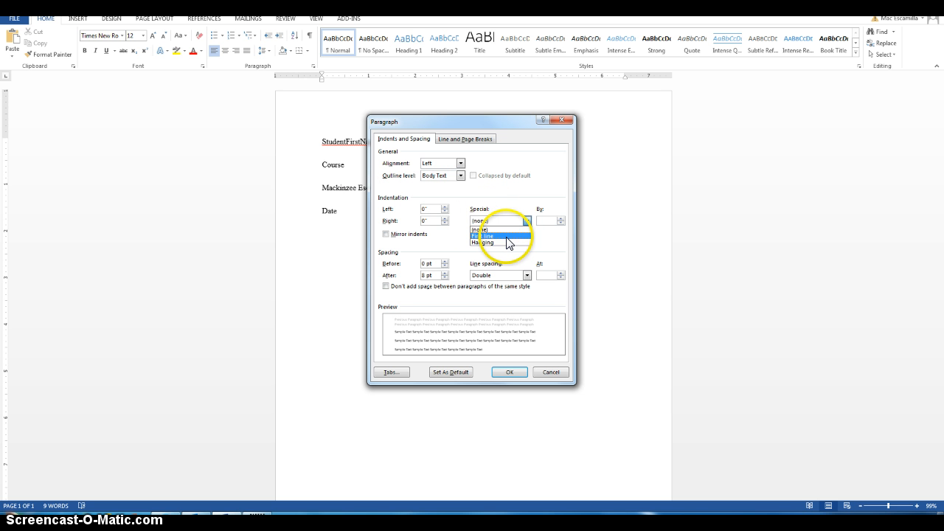
pyautogui.click(507, 236)
pyautogui.click(507, 373)
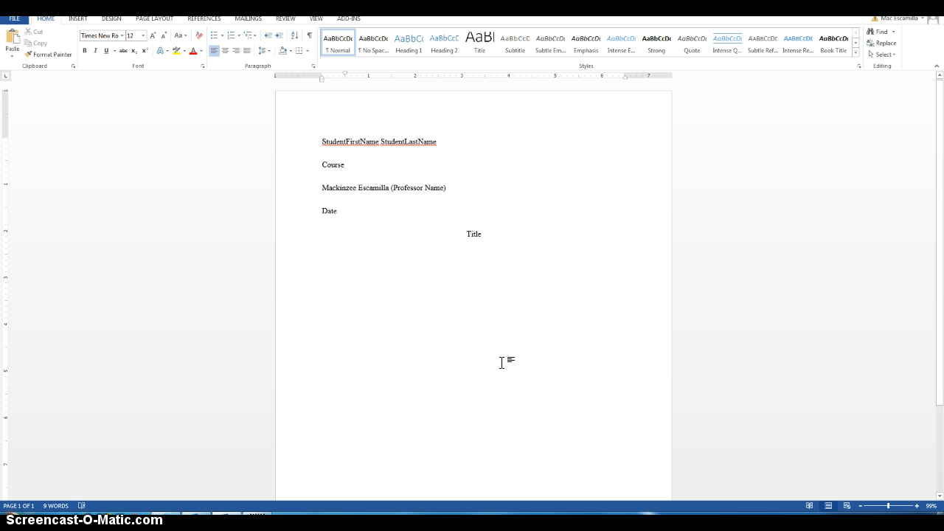
pyautogui.click(590, 337)
# - Type two placeholder body paragraphs of repeated 'i' and 'j' filler text
pyautogui.write('iiiiiiiiiiiiiiiiiiiiiiiiiiiiiiiiiiiiii')
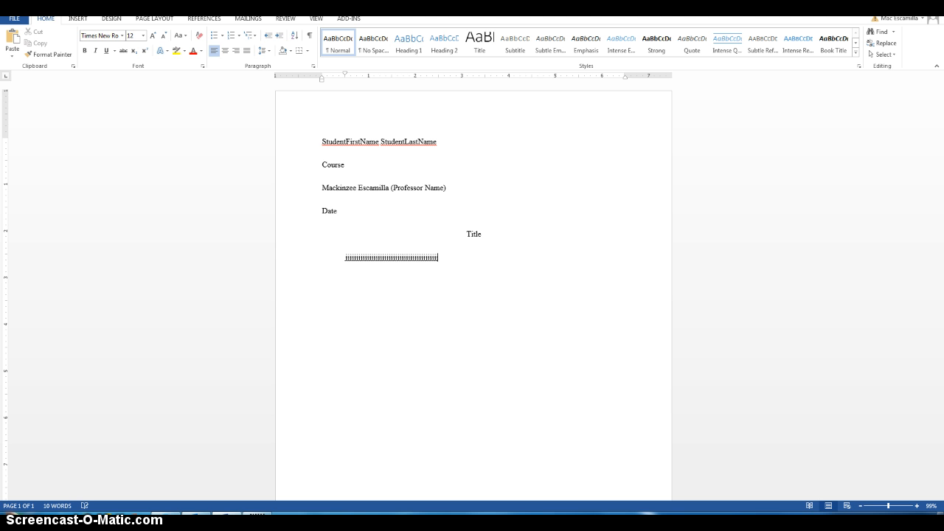
pyautogui.write('iiiiiiiiiiiiiiiiiiiiiiiiiiiiiiiiiiiiiiiiiiiiiiiiiiiiiiiiiiiiiiiiiiiiiiiiiiiiiiiiiiiiiiiii')
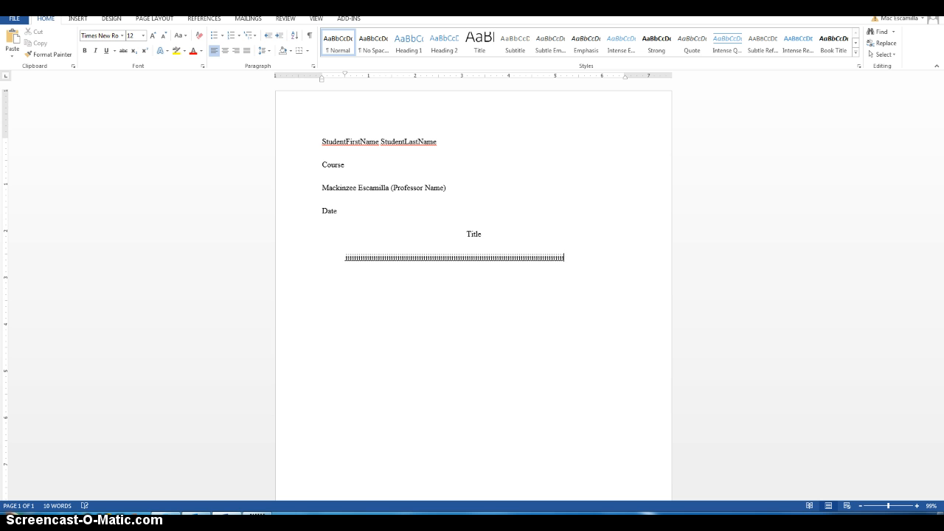
pyautogui.write('iiiiiiiiiiiiiiii')
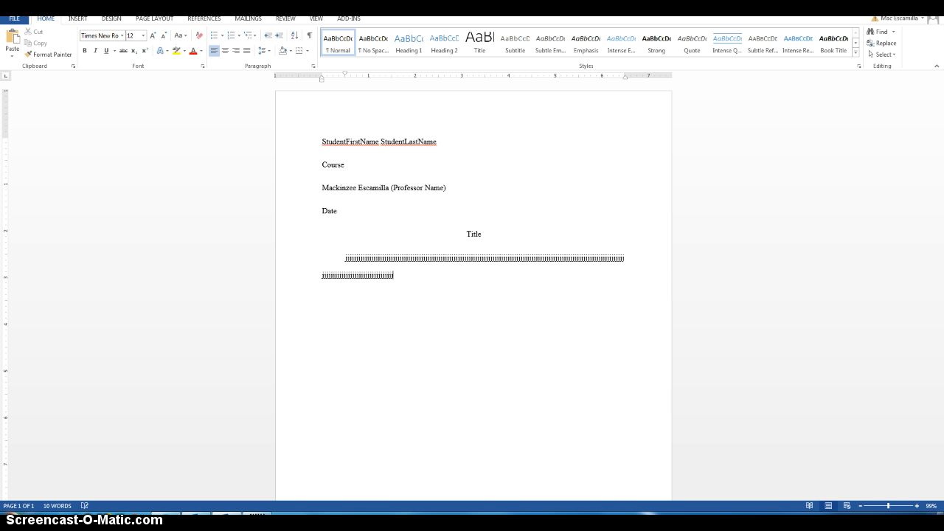
pyautogui.write('iiiiiiiiiiiiiiiiiiiiiiiiiiiiiiiiiiiiiiiiiiiiiiiiiiiiiiiiiiiii')
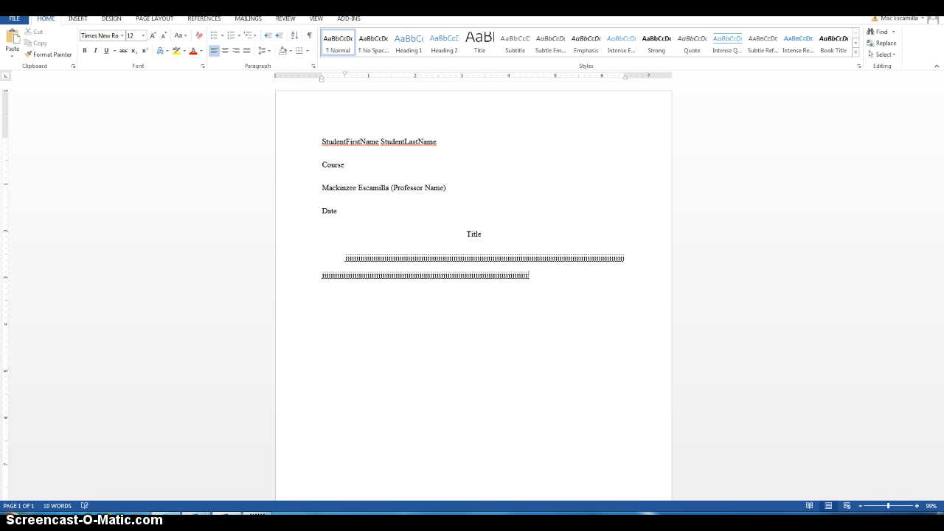
pyautogui.write('iiiiiiiiiiiiiiiiiiiiiiiiiiiiiiiiiiiiiiiiiiiii')
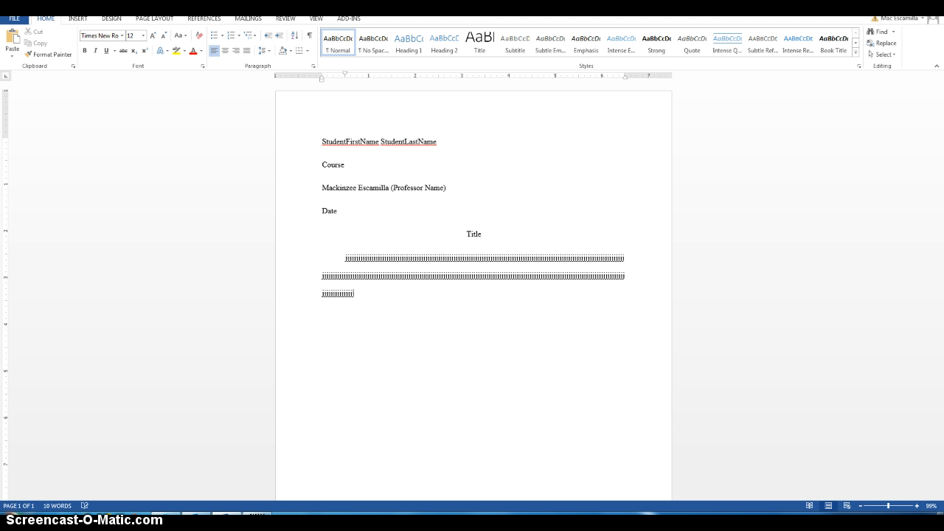
pyautogui.write('iiiiiiiiiiiiiiiiiiiiiiiiiiiiiiiiiiiii.')
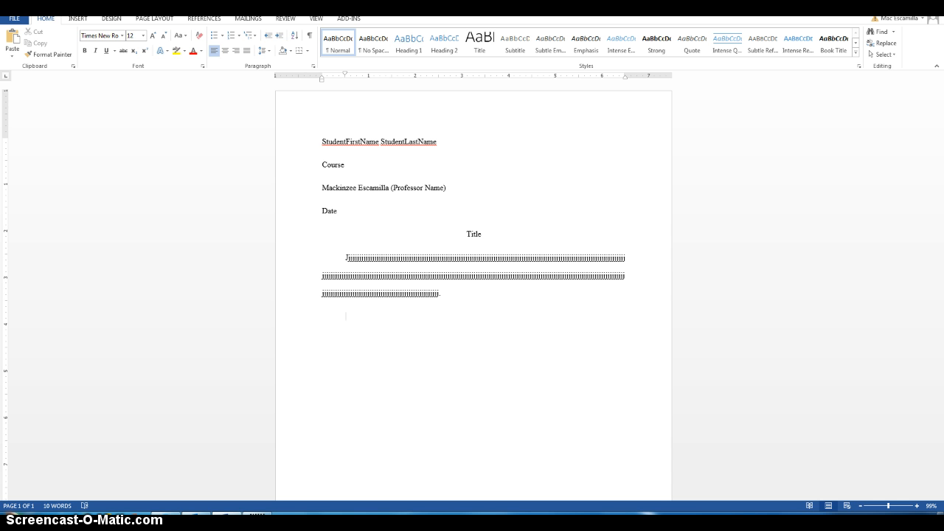
pyautogui.write('jjjjjjjjjjjjjjjjjjjjjjjjjjjjjjjjjjjjjjjjjjjjjjjjjjjj')
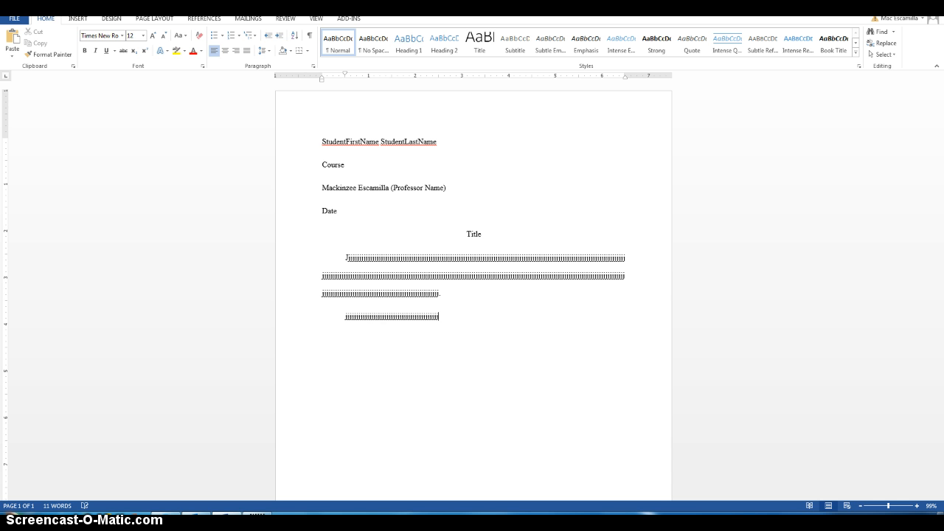
pyautogui.write('jjjjjjjjjjjjjjjjjjjjjjjjjjjjjjjjjjjjjjjjjjjjjjjjjjjjjjjjjjjj')
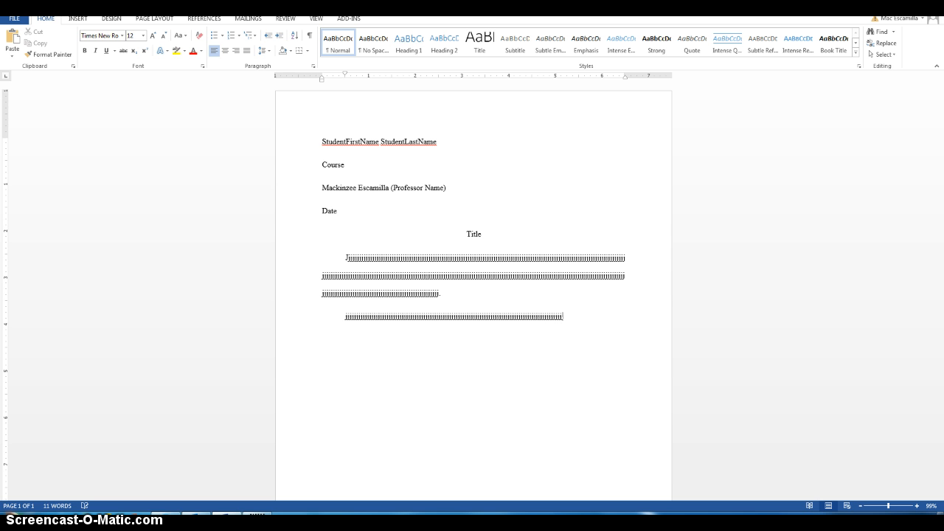
pyautogui.write('jjjjjjjjjjjjjjjjjjjjjjjjjjjjjjjjjjjjjjjjjj.')
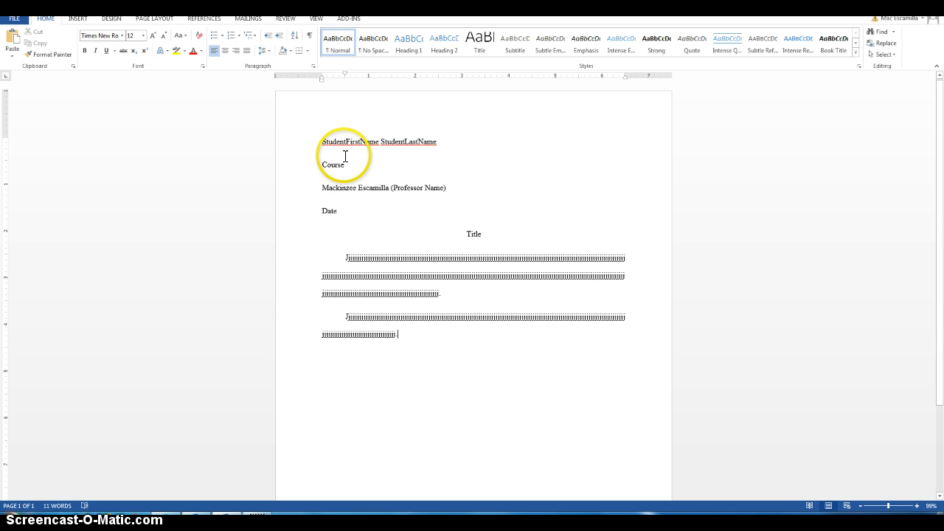
# - Place a right-side 'StudentLastName' placeholder in the page header
pyautogui.doubleClick(360, 101)
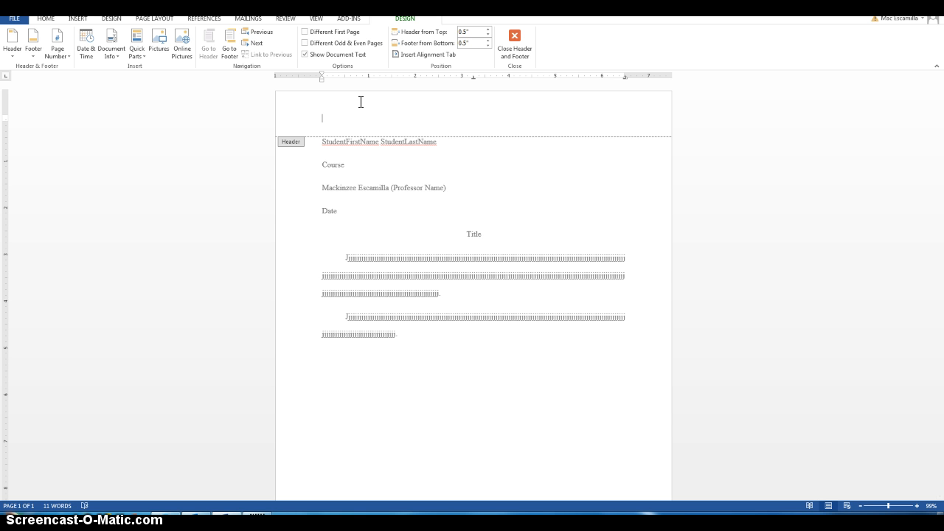
pyautogui.click(327, 101)
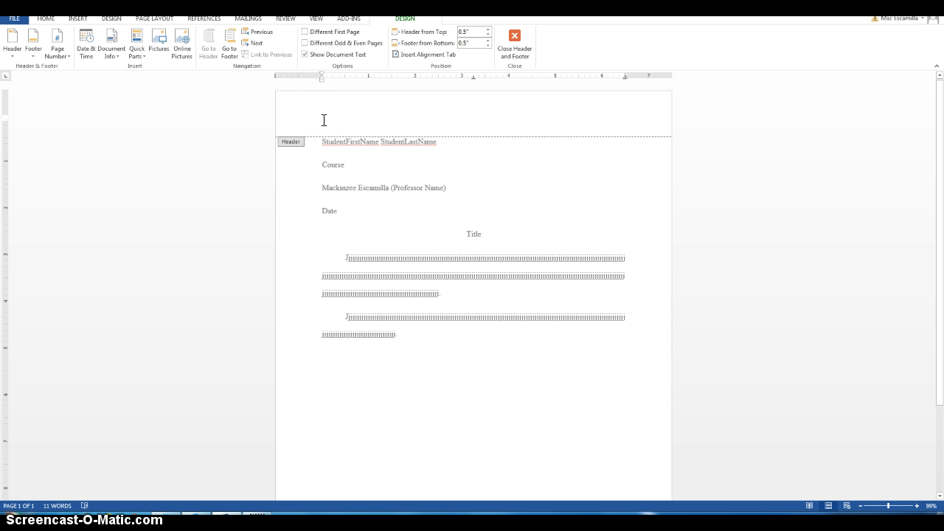
pyautogui.press('Tab')
pyautogui.press('Tab')
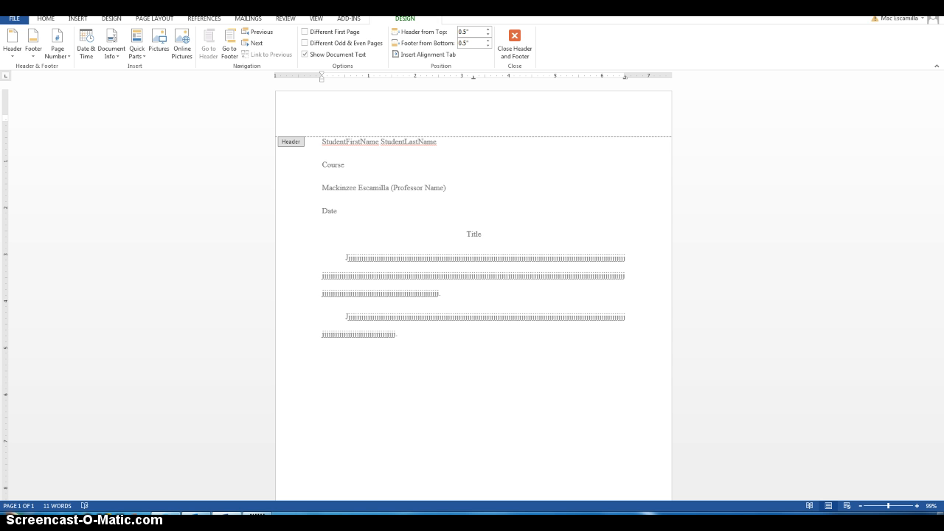
pyautogui.write('StudentLastName')
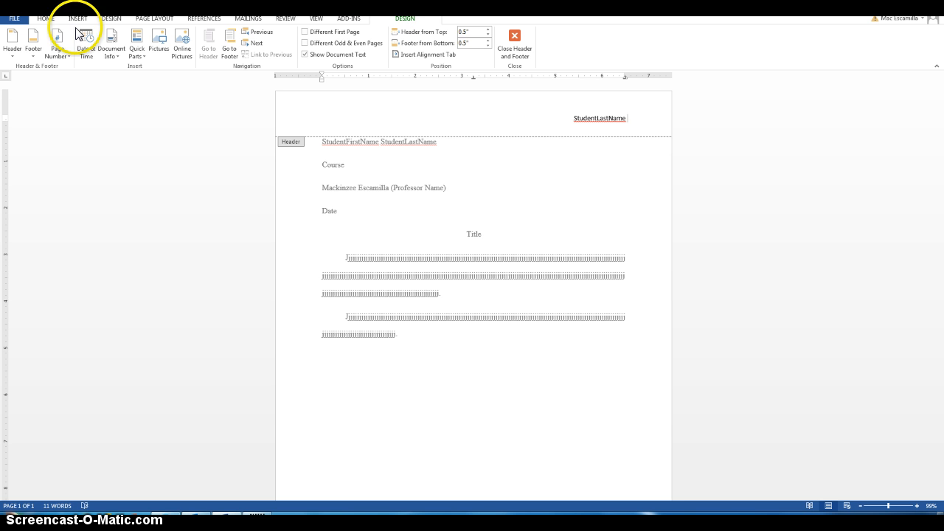
# - Insert a plain page number at the current position after StudentLastName
pyautogui.click(64, 57)
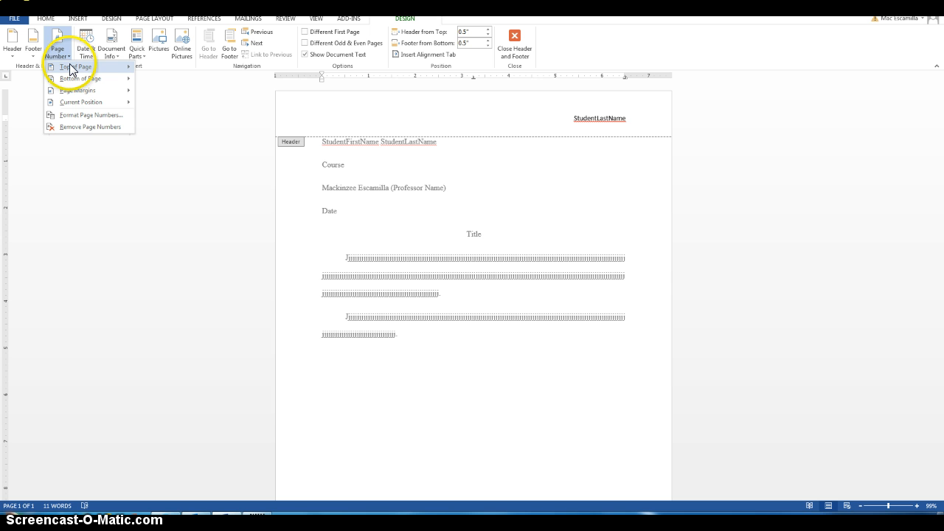
pyautogui.moveTo(72, 70)
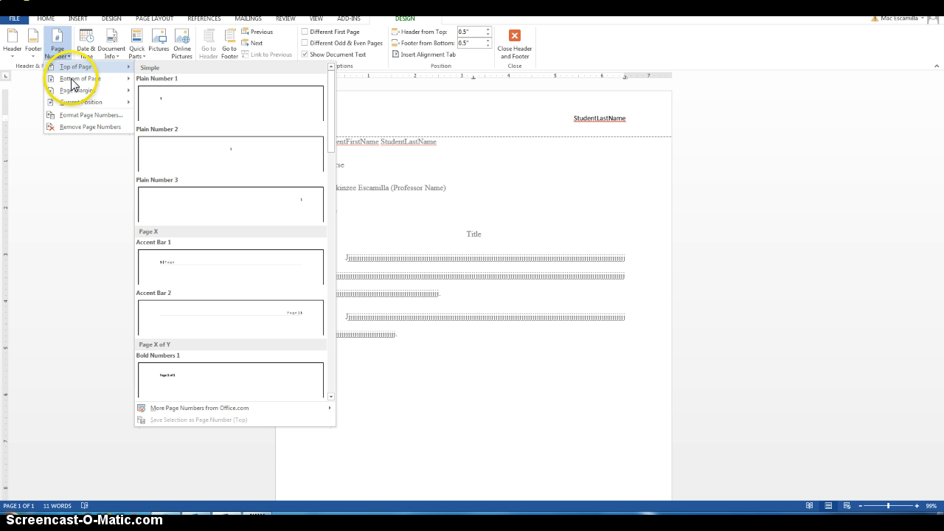
pyautogui.moveTo(80, 105)
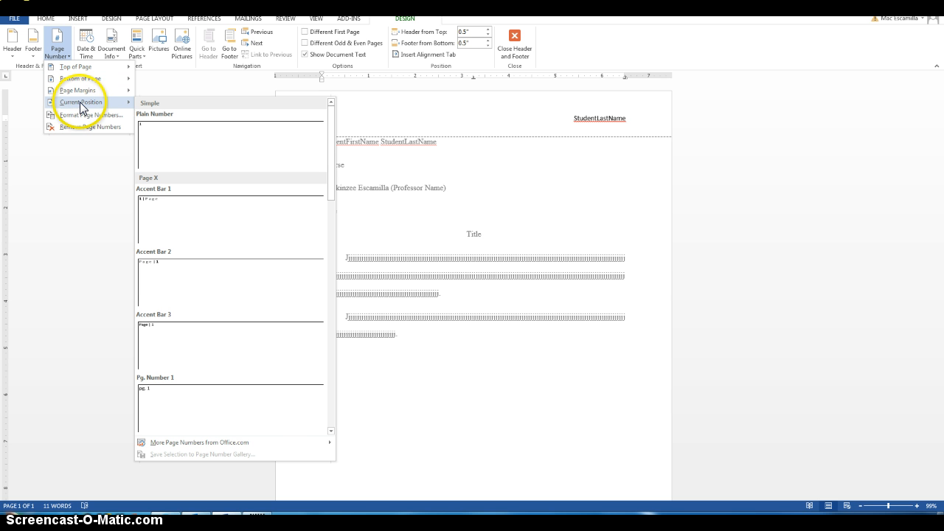
pyautogui.click(162, 139)
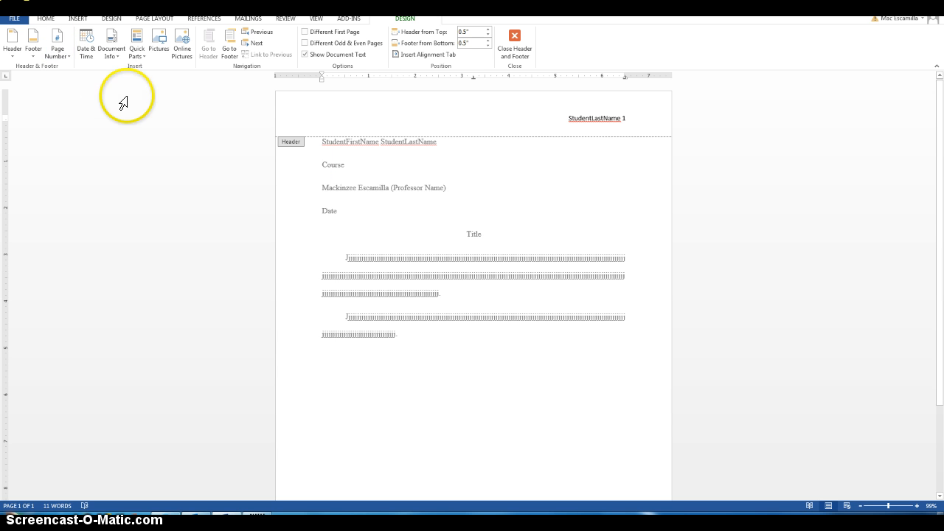
# - Browse header layouts and page number options without changes, then close the header
pyautogui.click(11, 53)
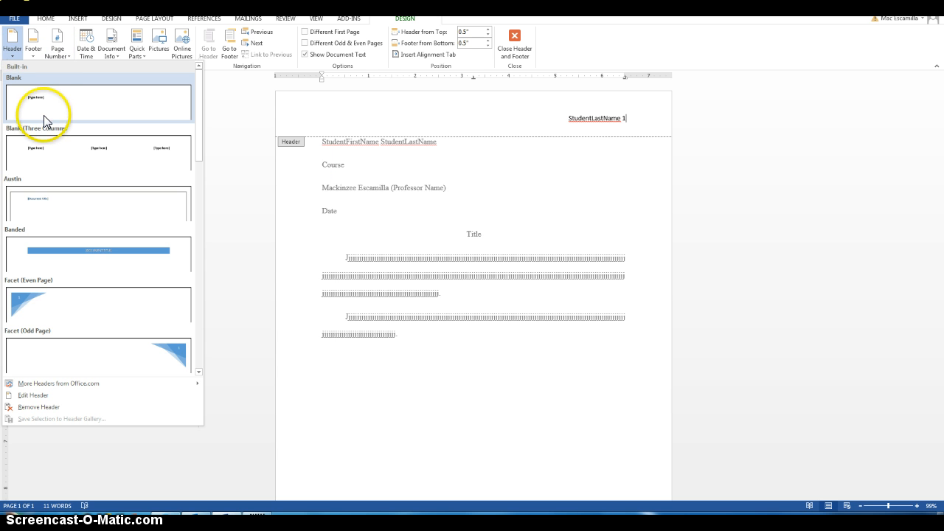
pyautogui.click(641, 116)
pyautogui.click(58, 58)
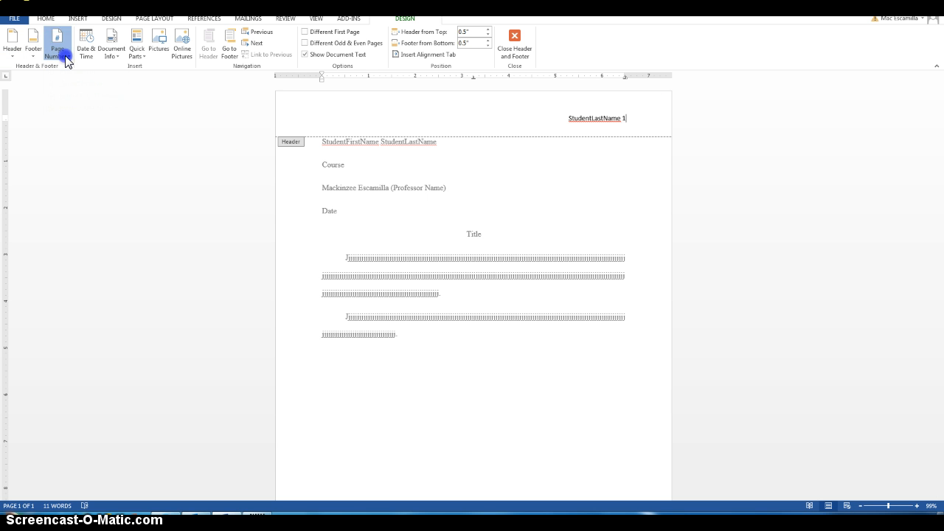
pyautogui.moveTo(73, 102)
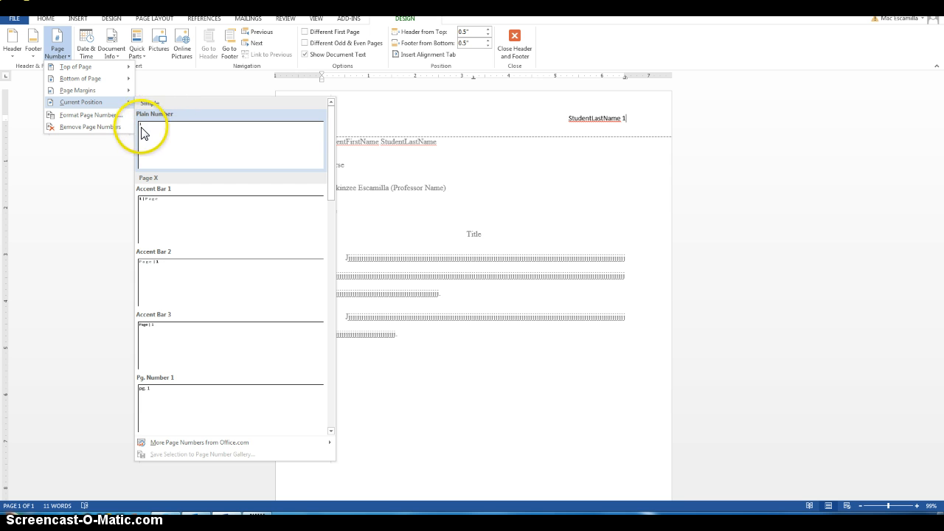
pyautogui.click(636, 117)
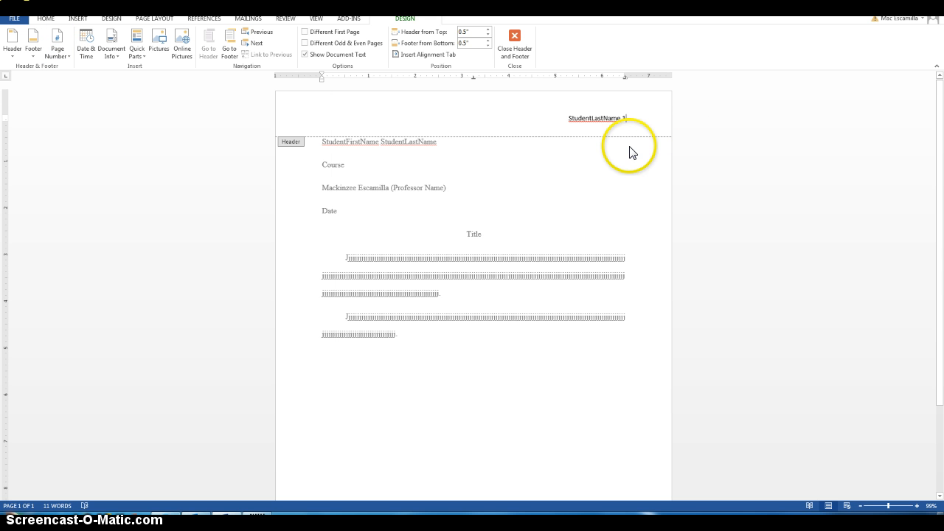
pyautogui.click(515, 41)
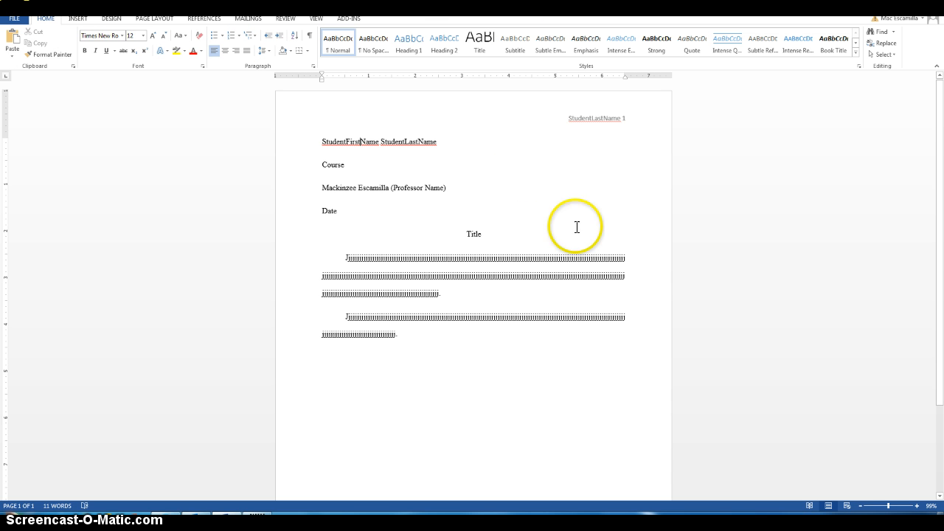
# - Insert two page breaks after the body to create pages 2 and 3, then reopen the header
pyautogui.click(427, 334)
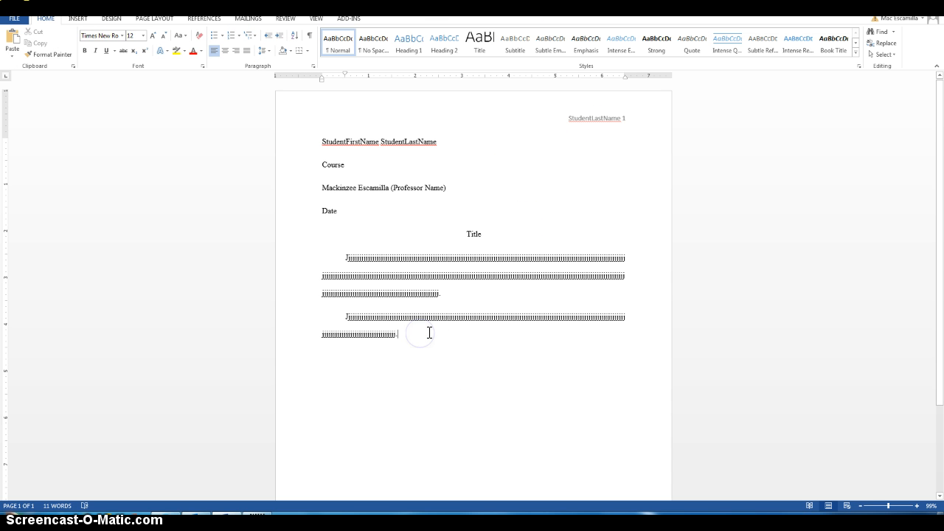
pyautogui.hotkey('ctrl', 'Return')
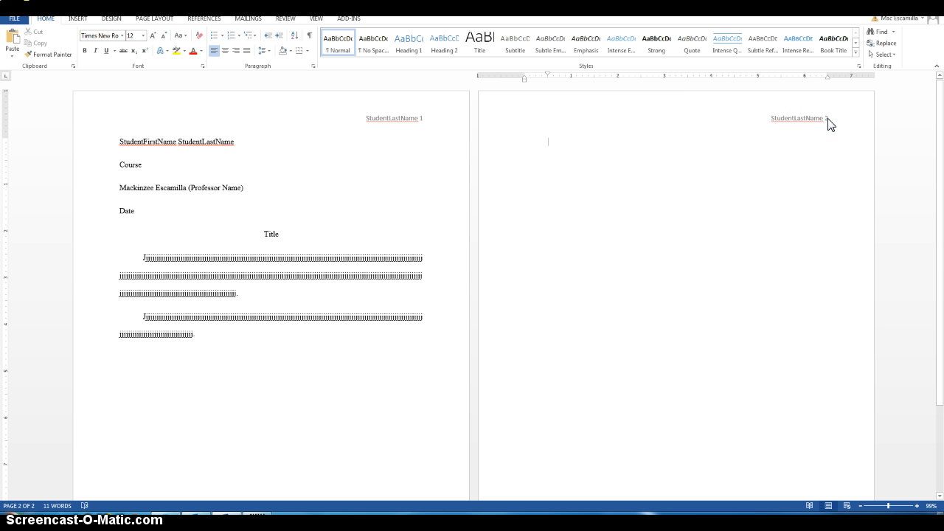
pyautogui.hotkey('ctrl', 'Return')
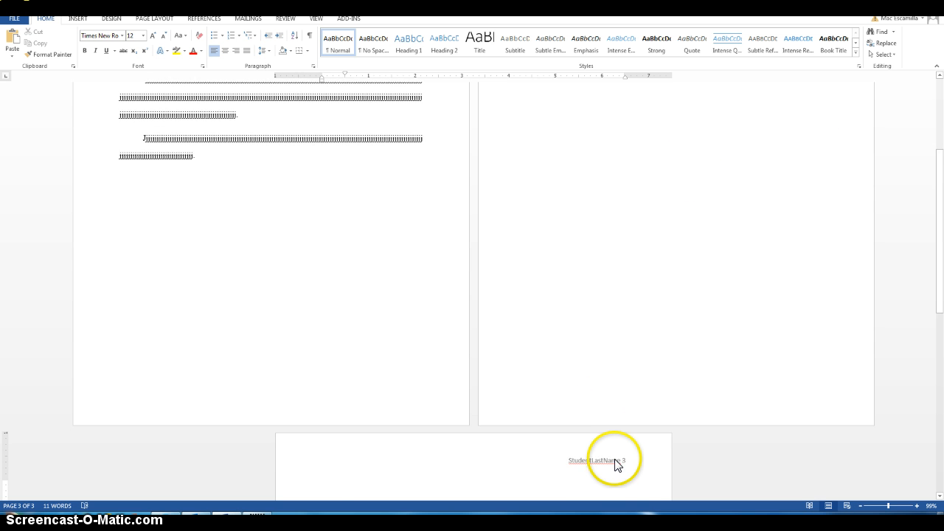
pyautogui.scroll(5, 620, 457)
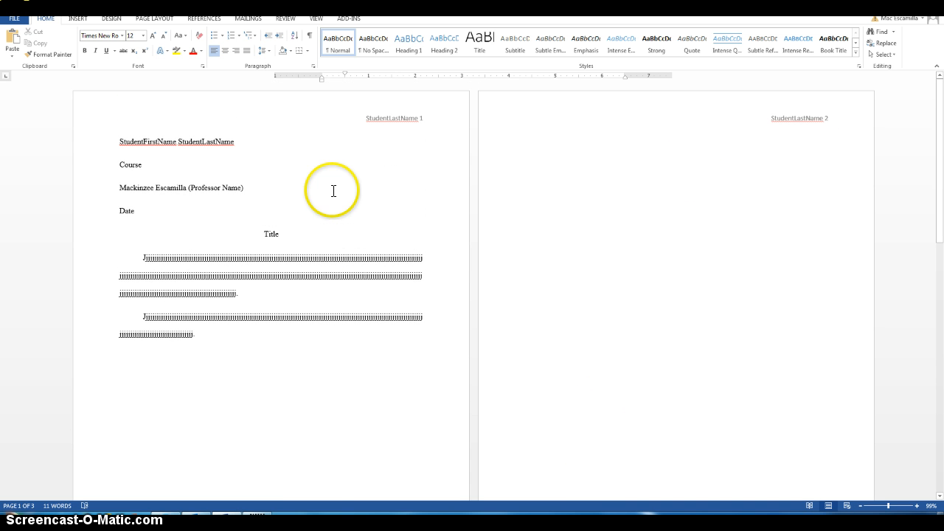
pyautogui.doubleClick(307, 111)
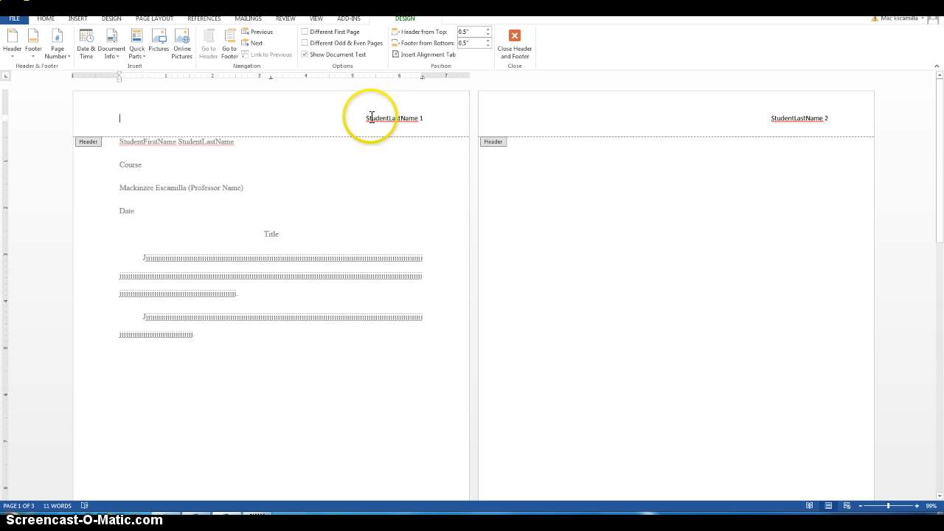
# - Format the header's StudentLastName and page number as Times New Roman 12 pt
pyautogui.moveTo(367, 118); pyautogui.dragTo(425, 120)
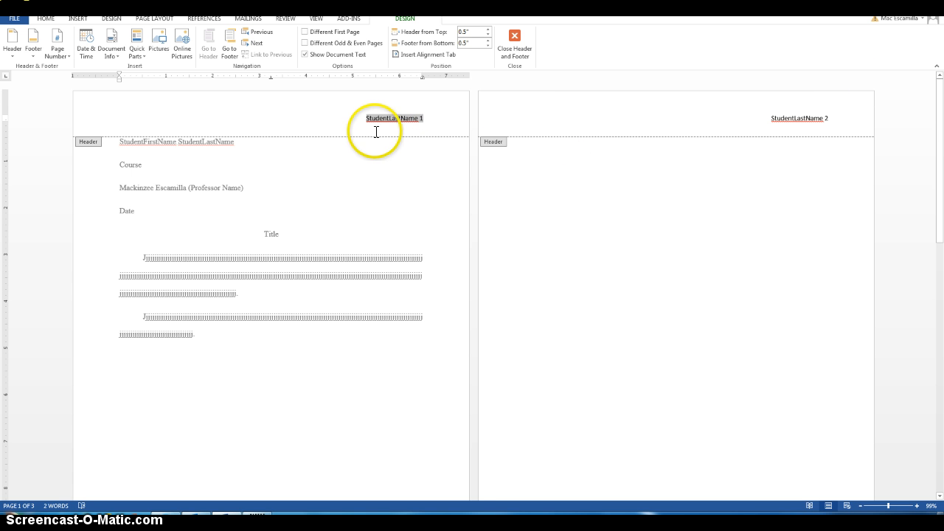
pyautogui.click(49, 21)
pyautogui.click(123, 35)
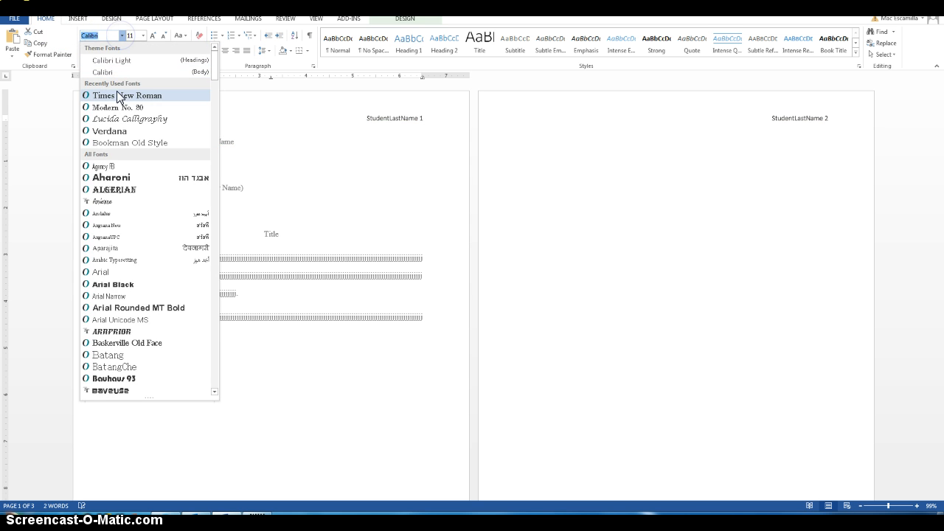
pyautogui.click(118, 96)
pyautogui.click(143, 36)
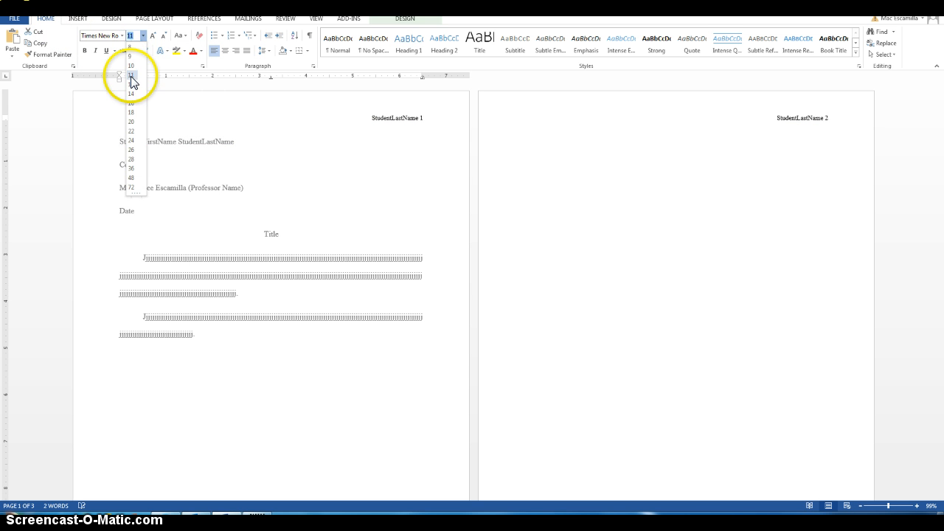
pyautogui.click(131, 84)
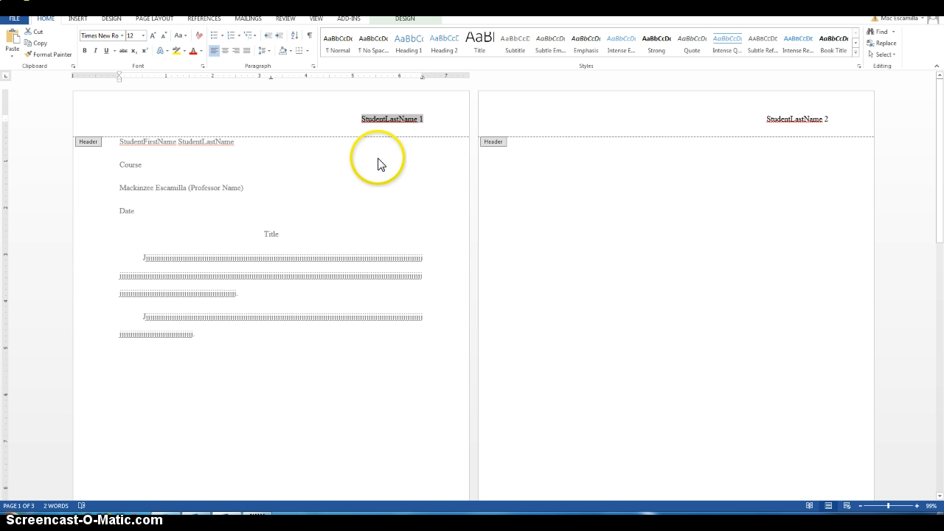
# - Exit the header and place the cursor at the top of blank page 3
pyautogui.doubleClick(387, 220)
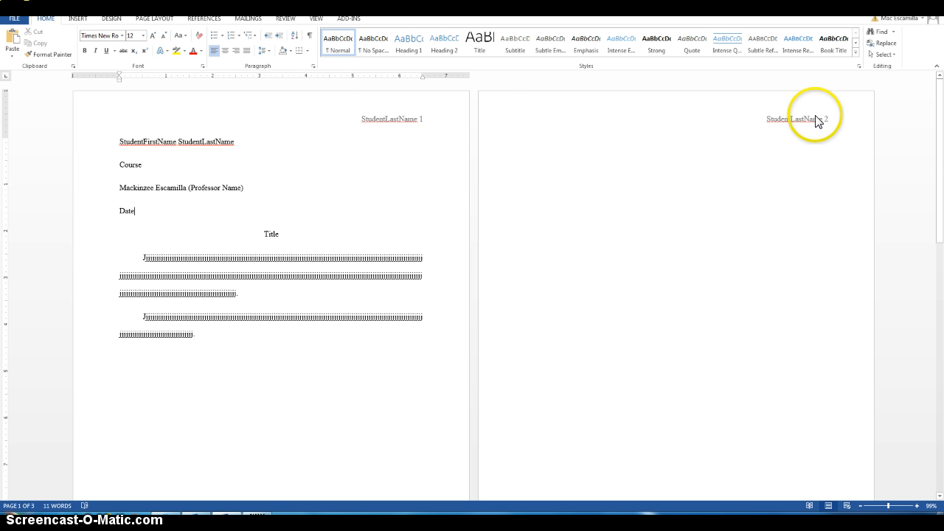
pyautogui.scroll(-3, 513, 446)
pyautogui.scroll(-6, 512, 443)
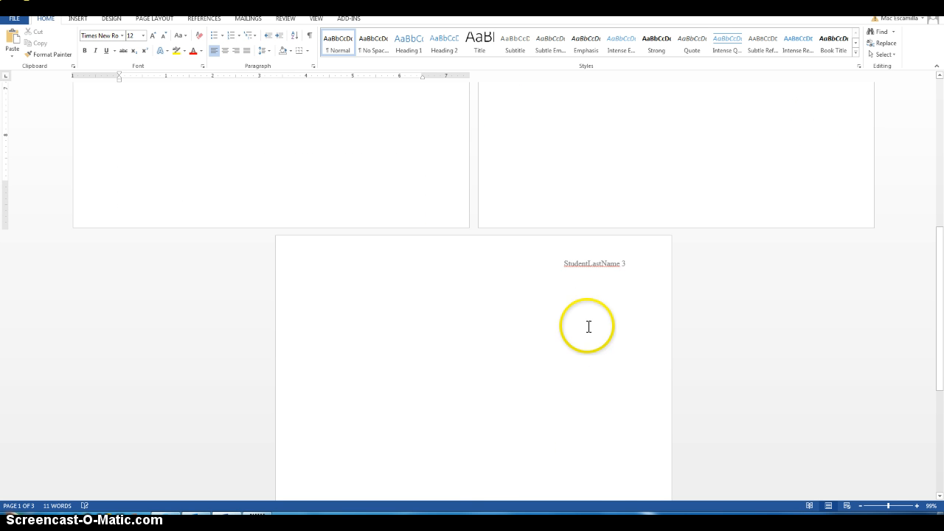
pyautogui.scroll(5, 583, 309)
pyautogui.scroll(4, 566, 338)
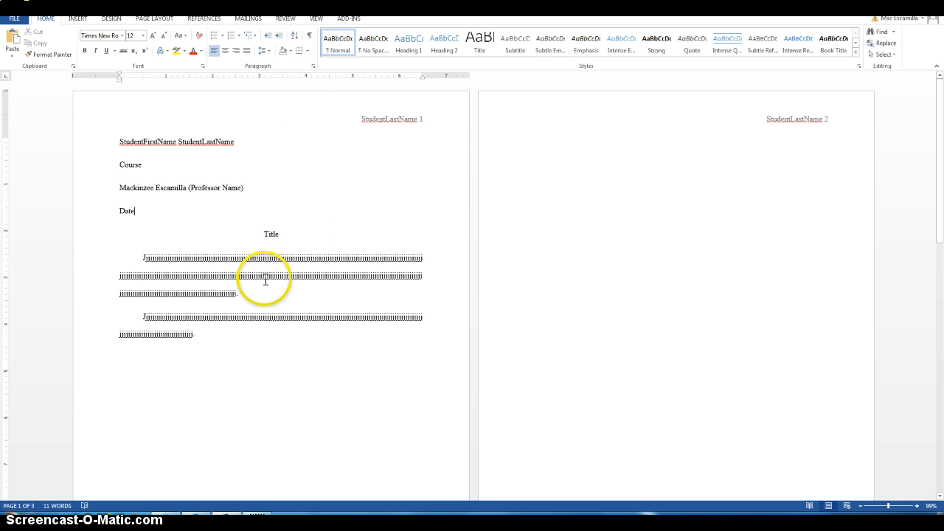
pyautogui.scroll(-2, 196, 383)
pyautogui.scroll(-10, 250, 369)
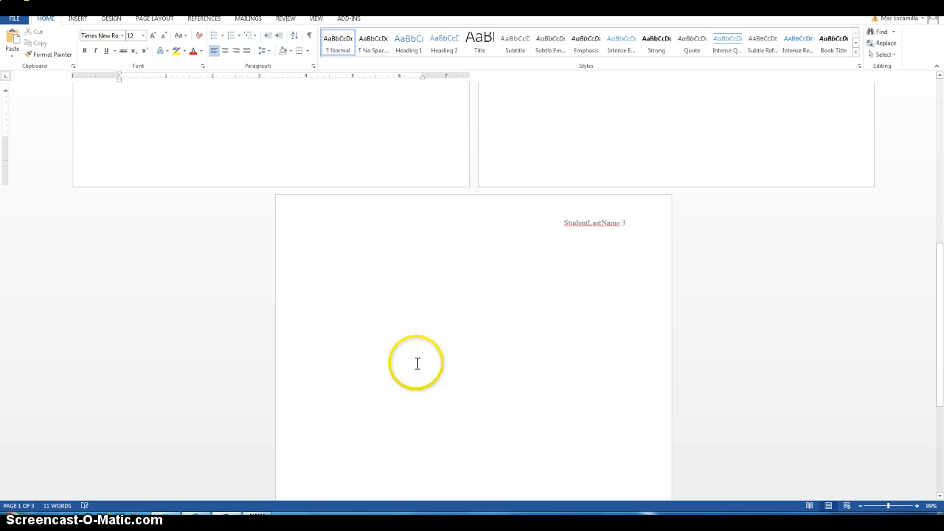
pyautogui.click(445, 343)
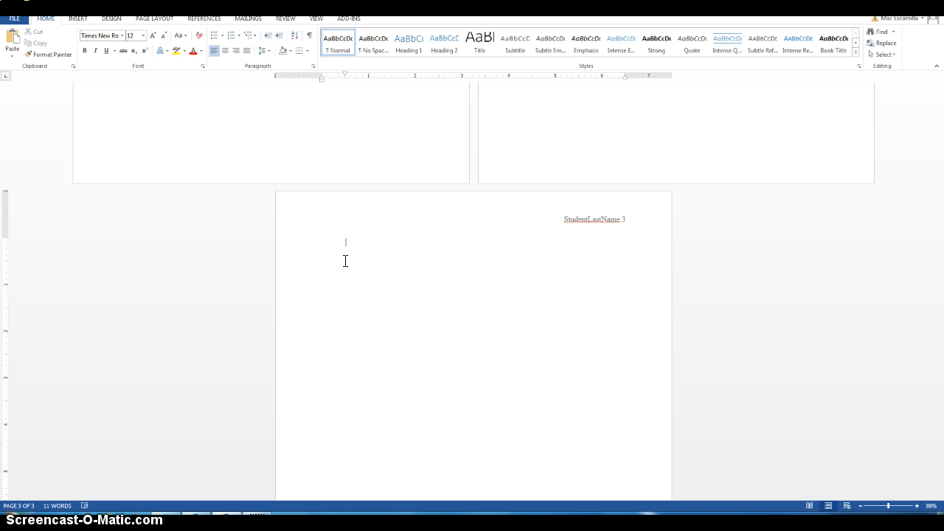
# - Type a centered 'Work Cited' heading on page 3 and left-align the line below it
pyautogui.scroll(5, 421, 270)
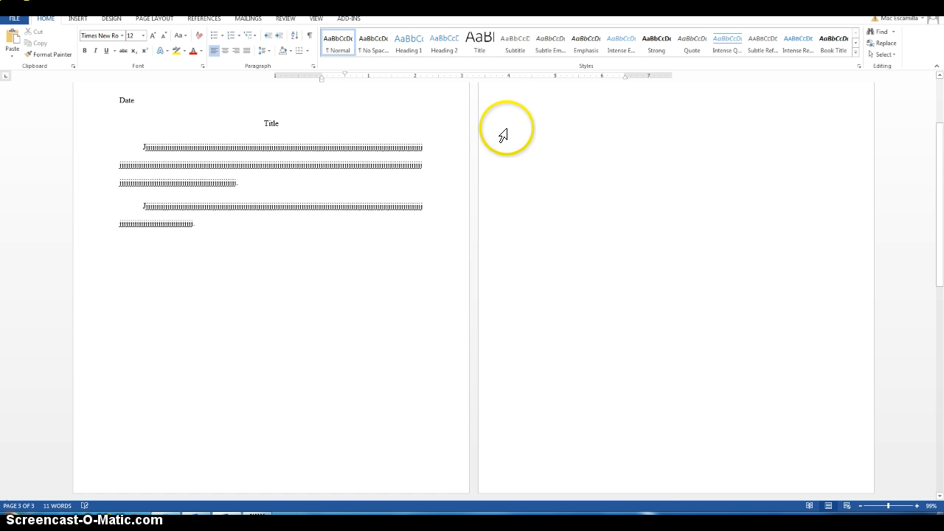
pyautogui.scroll(-3, 642, 366)
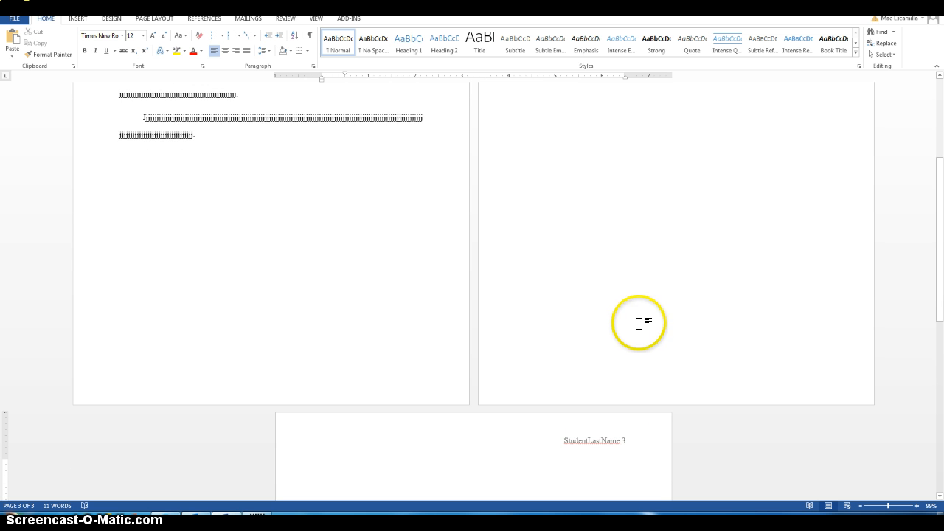
pyautogui.scroll(-4, 639, 323)
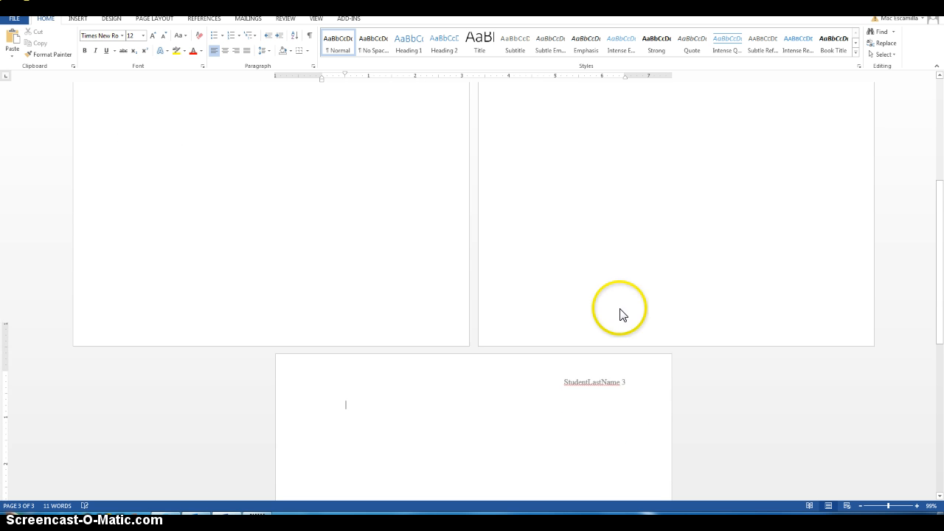
pyautogui.click(352, 367)
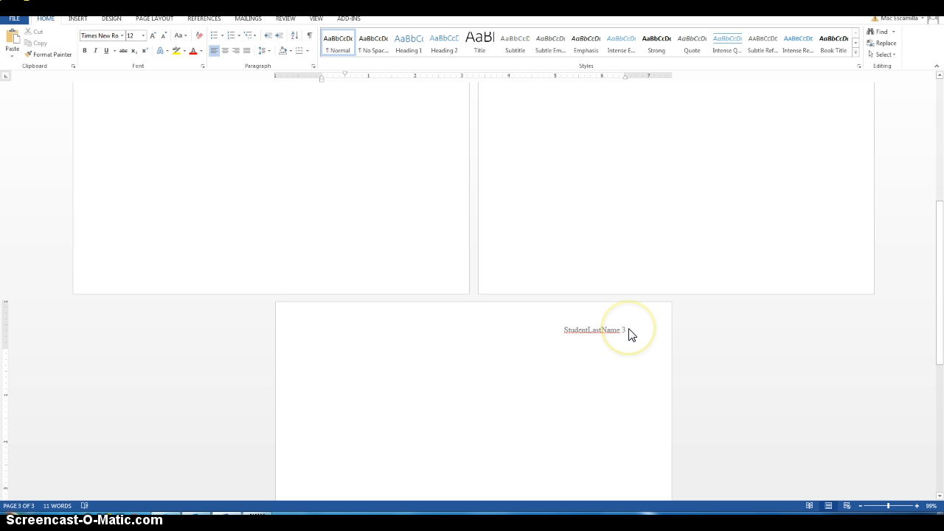
pyautogui.write('Work')
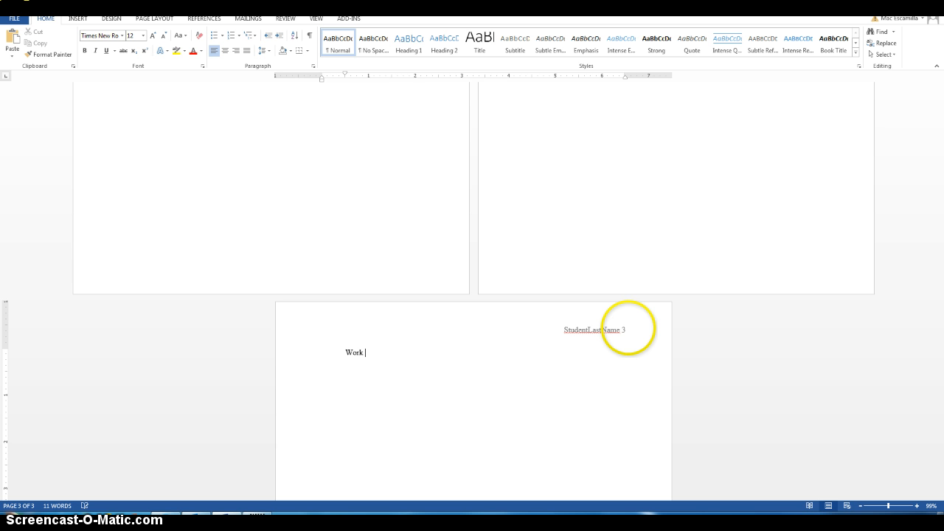
pyautogui.write(' Cited')
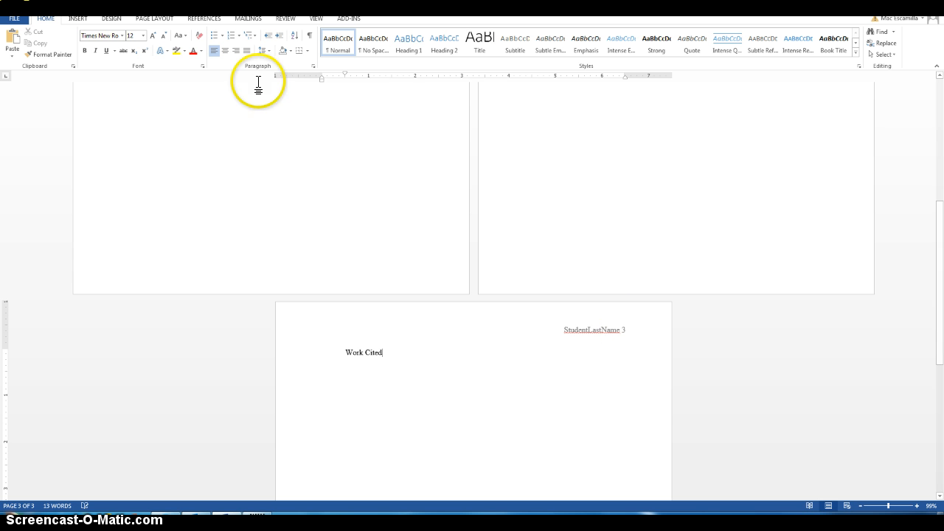
pyautogui.click(225, 50)
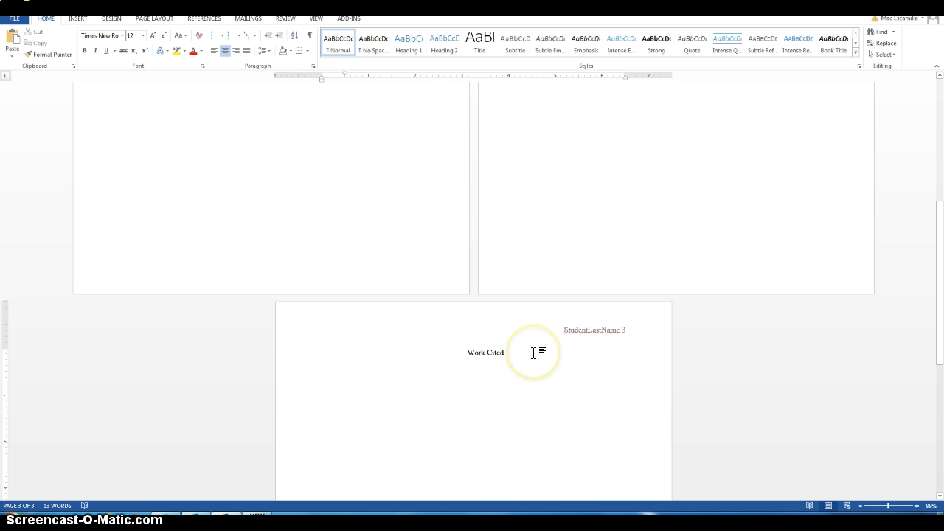
pyautogui.press('Return')
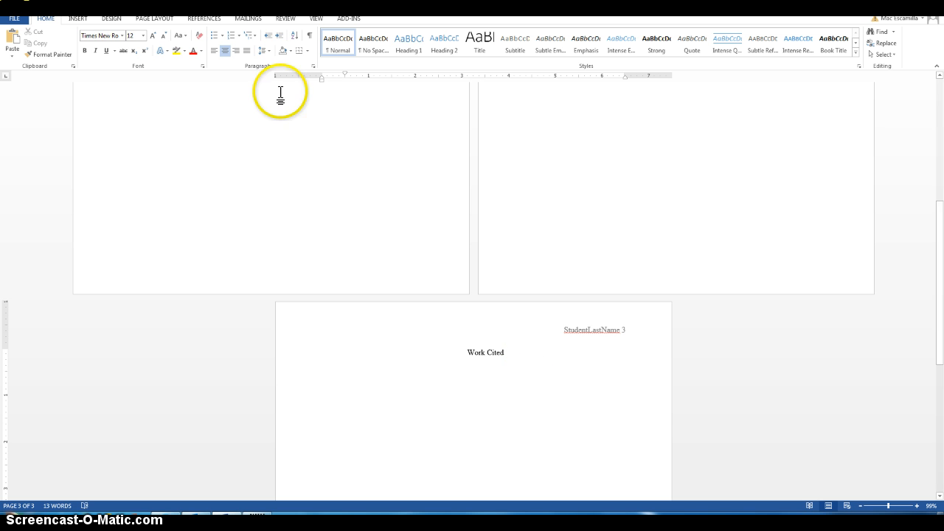
pyautogui.click(212, 50)
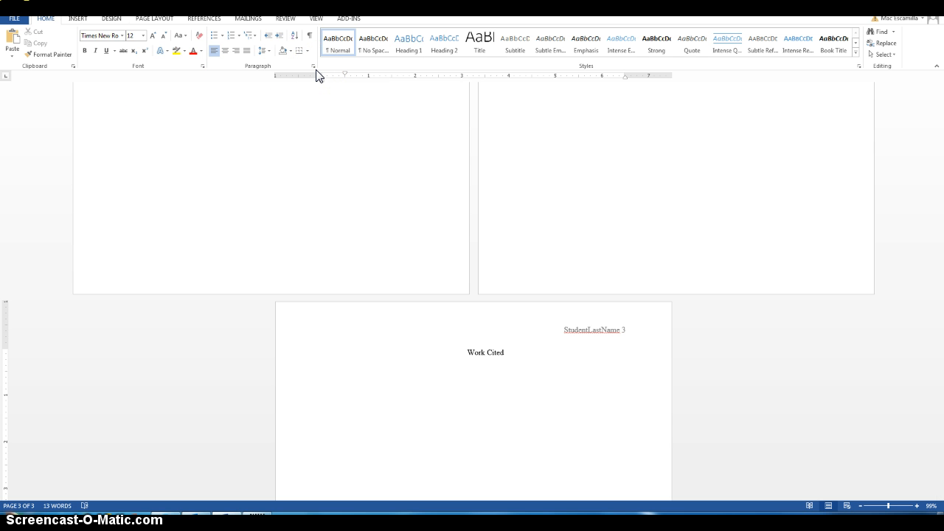
# - Apply a 0.5" Hanging special indent to the empty line below the Work Cited heading
pyautogui.click(356, 171)
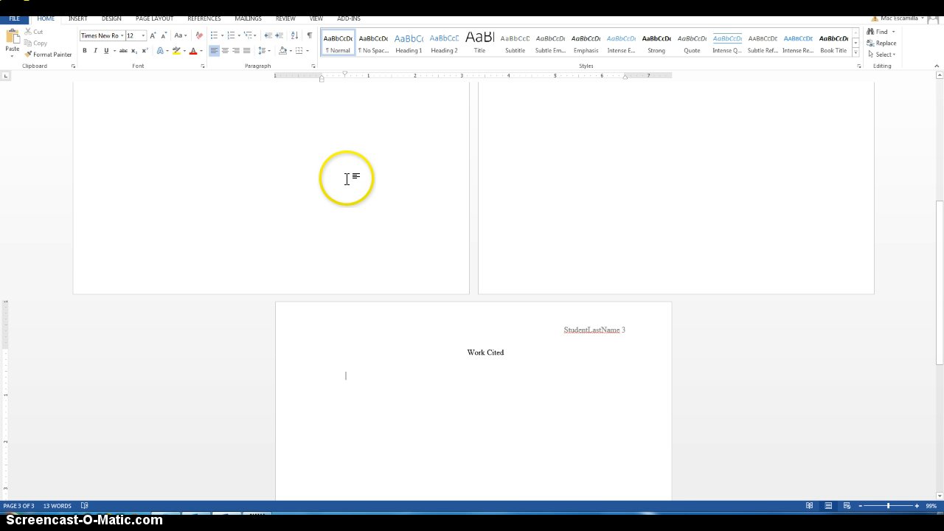
pyautogui.scroll(5, 347, 180)
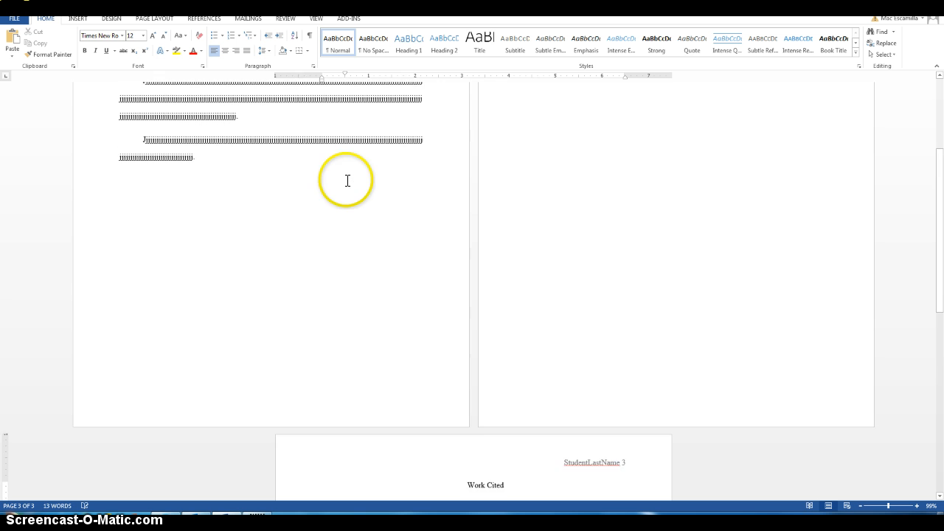
pyautogui.scroll(-5, 346, 180)
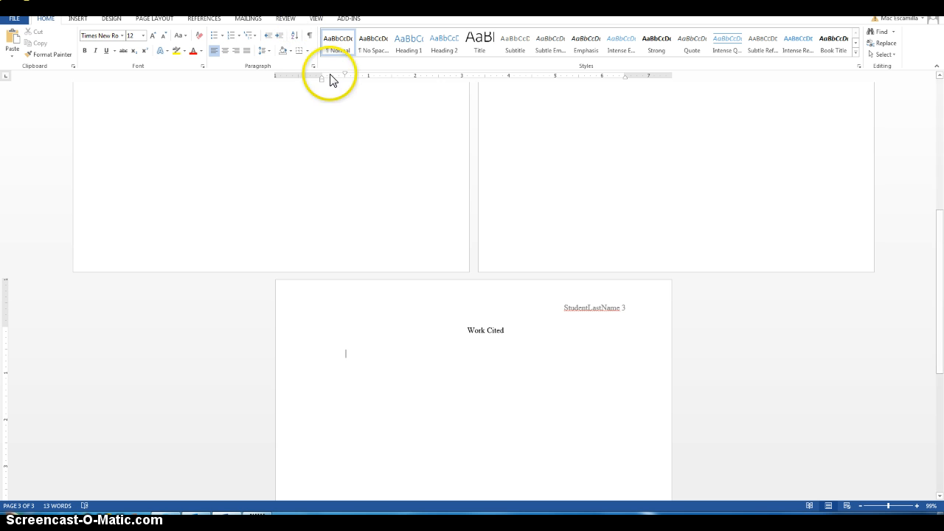
pyautogui.click(312, 65)
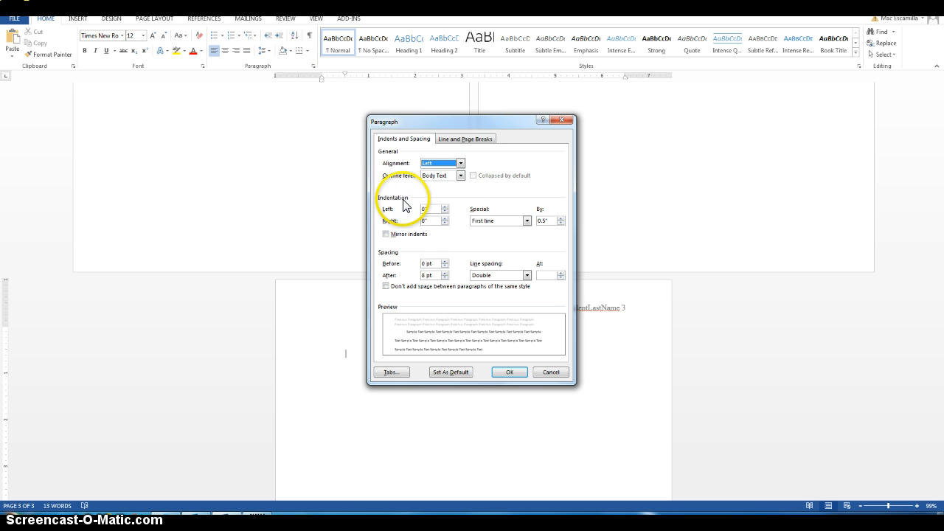
pyautogui.click(481, 222)
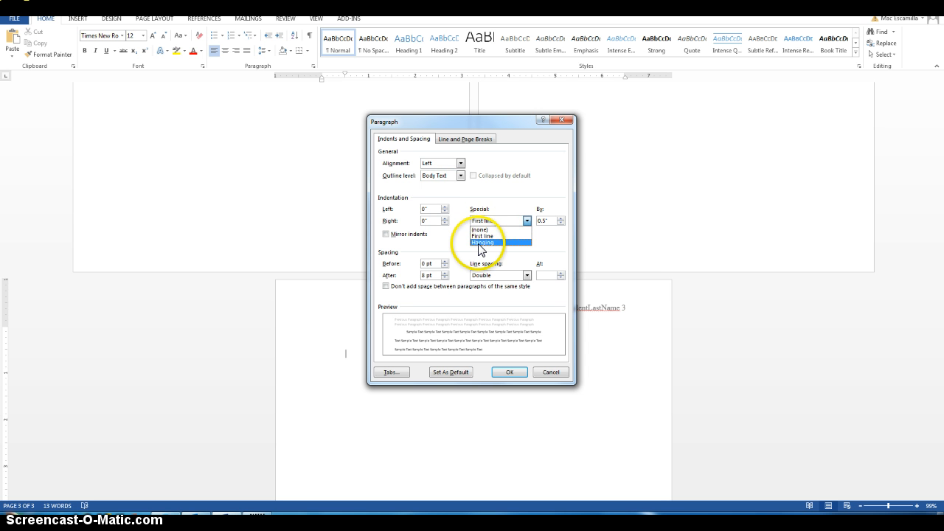
pyautogui.click(478, 247)
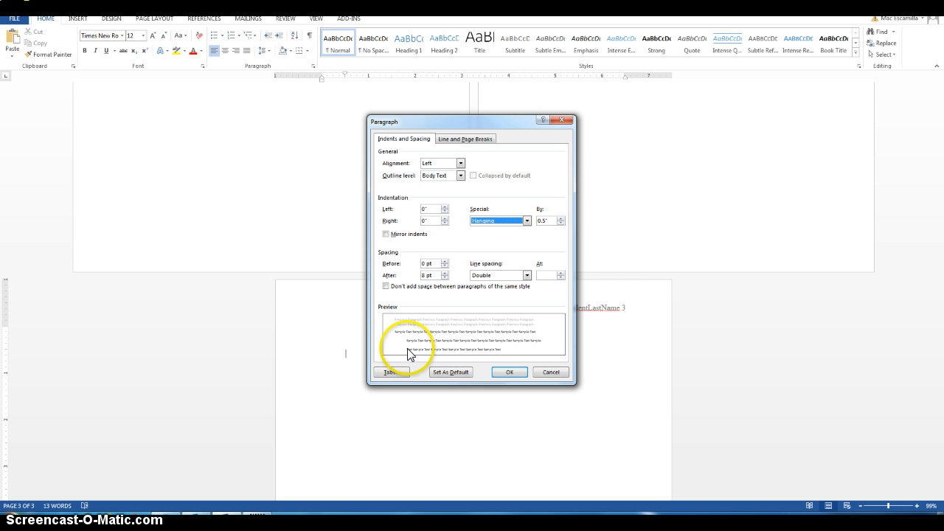
pyautogui.click(508, 372)
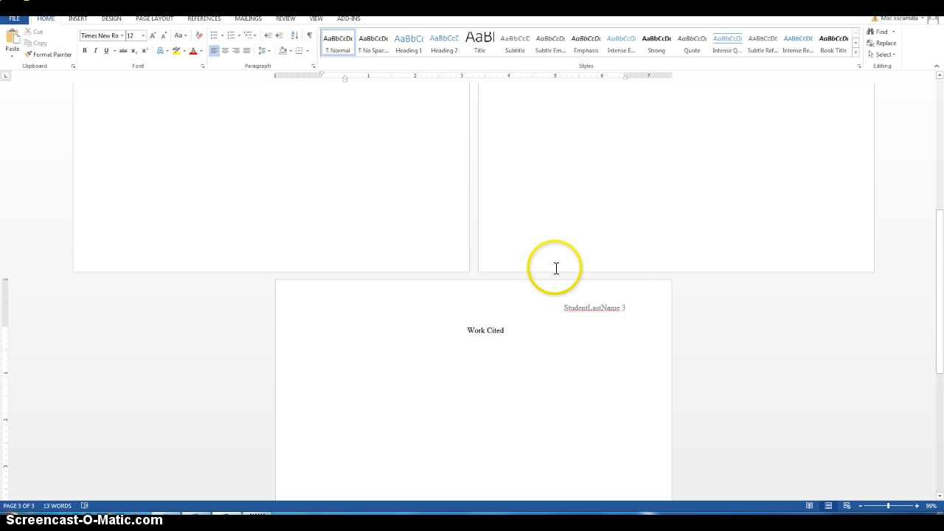
# - Type the first filler citation entry 'hhhhh. ffffffffffff; fffffffff.' under Work Cited
pyautogui.scroll(-3, 557, 347)
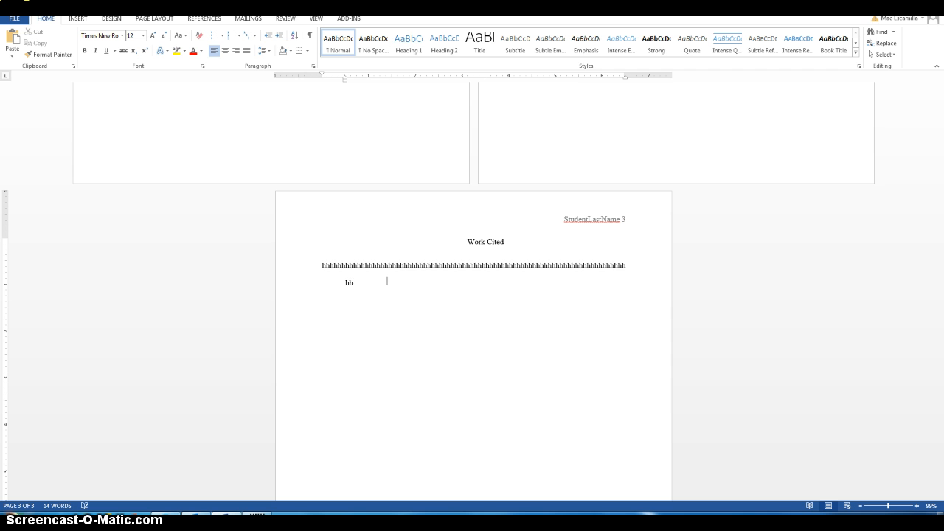
pyautogui.write('hhhhh.')
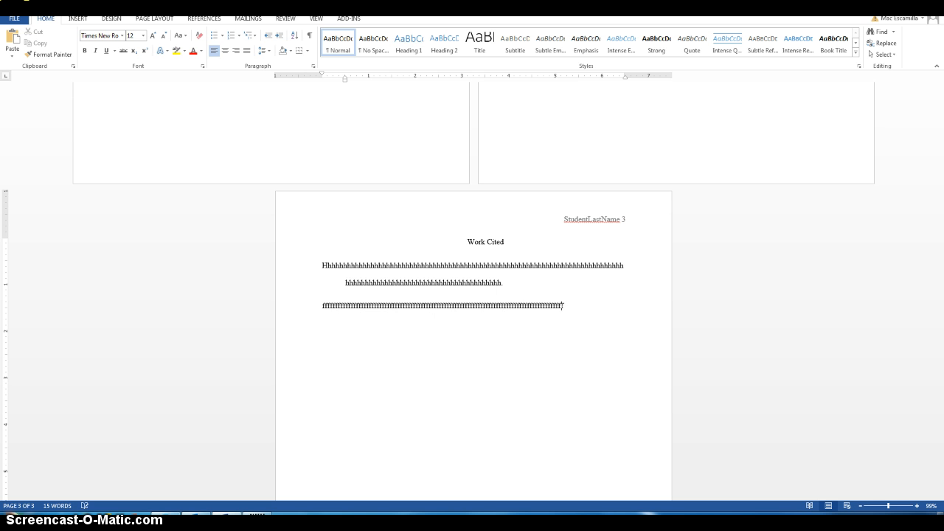
pyautogui.write('ffffffffffff;')
pyautogui.write('fffffffff.')
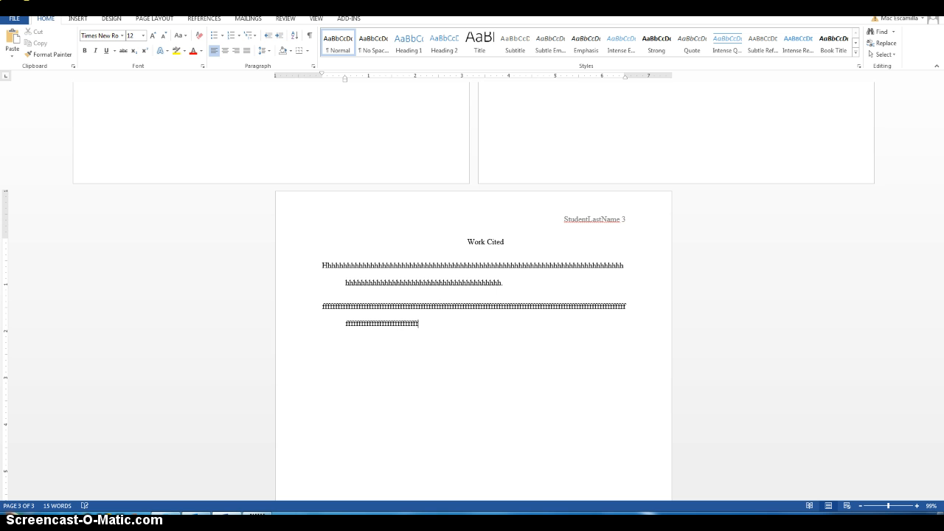
# - Add more filler entries of repeated I's and H's, the long one wrapping under the hanging indent
pyautogui.press('Return')
pyautogui.write('III')
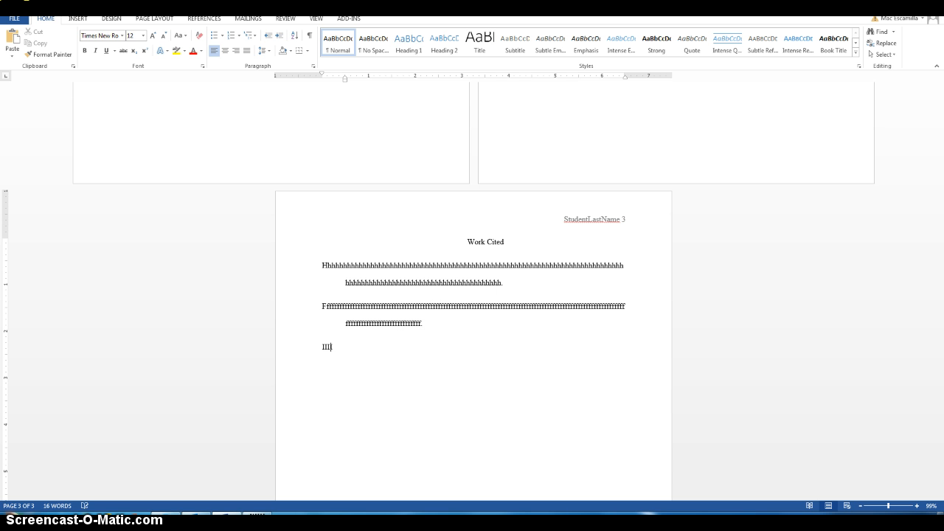
pyautogui.write('IIIIIIIIIIIIIIIIIIIIIIII.')
pyautogui.press('Return')
pyautogui.write('HHHHHHHHHHHHHHHHHHHHHHHHHHH')
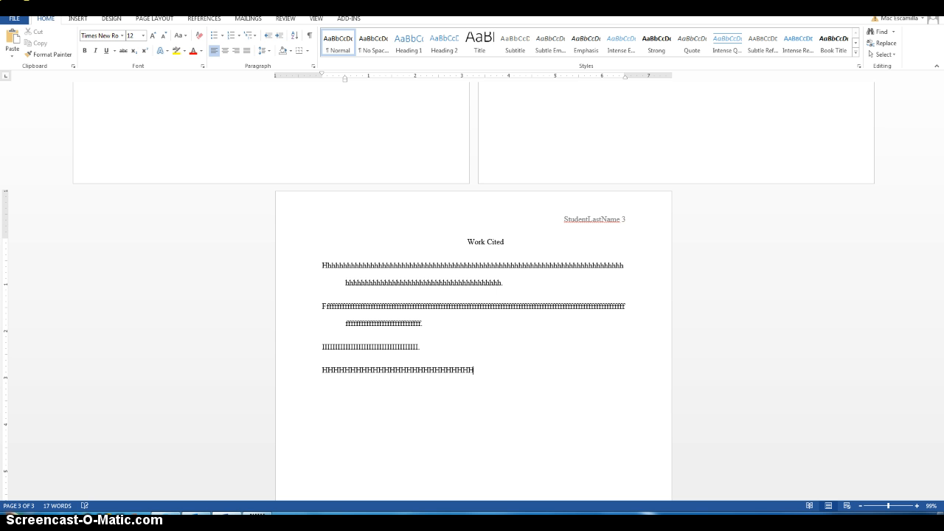
pyautogui.write('HHHHHHHHHHHHHHHHHHHHHHHHHHHHHHHHHHHHHHHHHHHHHHHHHHHHHHHHHHHHHHHHHHHHHHHHH.')
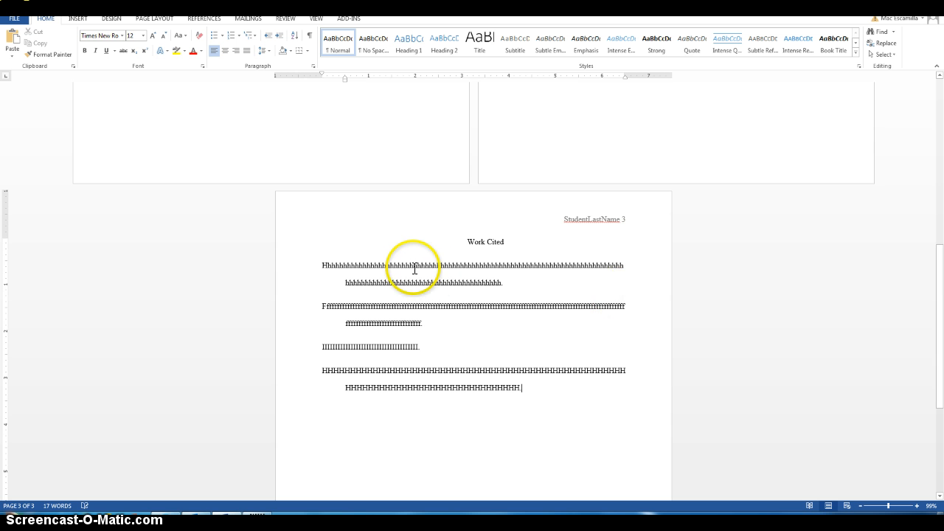
pyautogui.scroll(3, 413, 269)
pyautogui.scroll(5, 412, 268)
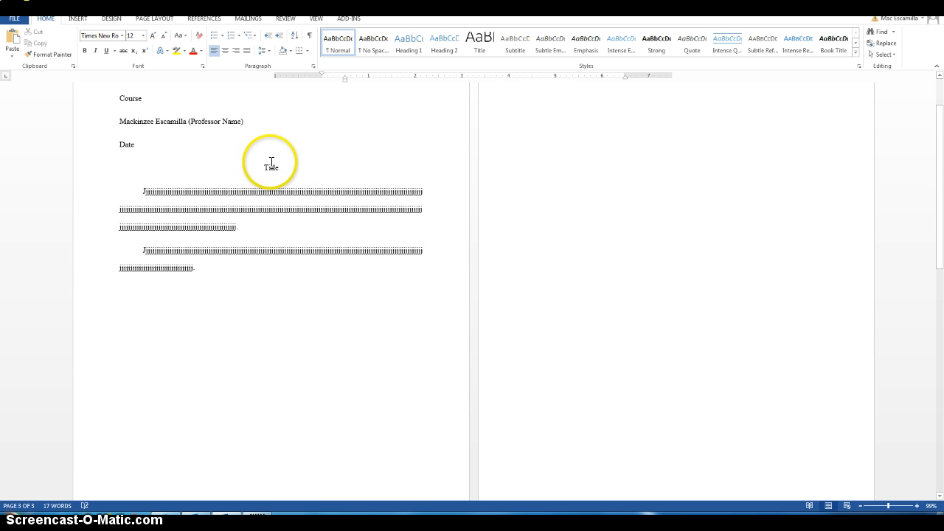
pyautogui.scroll(-3, 269, 207)
pyautogui.scroll(-5, 268, 211)
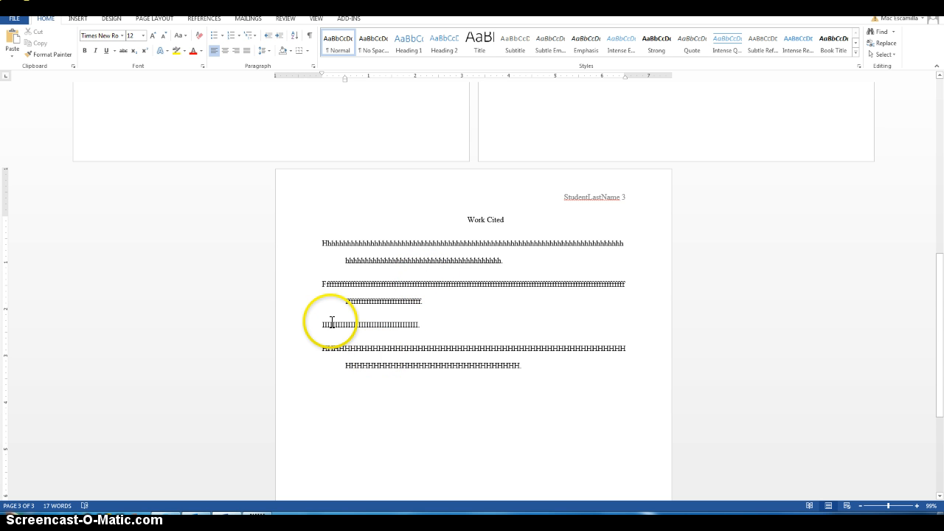
pyautogui.scroll(1, 332, 320)
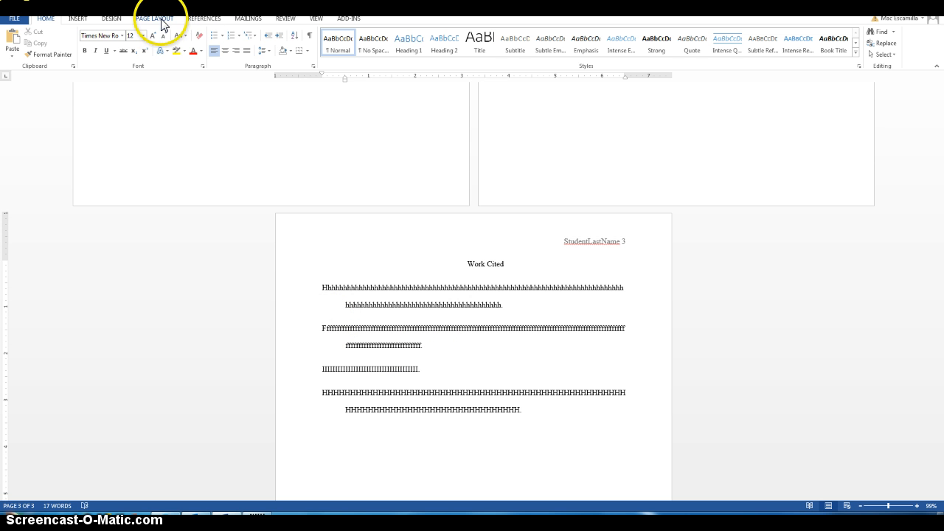
# - Show the References tools with MLA as the citation style, then scroll back to page 1
pyautogui.click(200, 20)
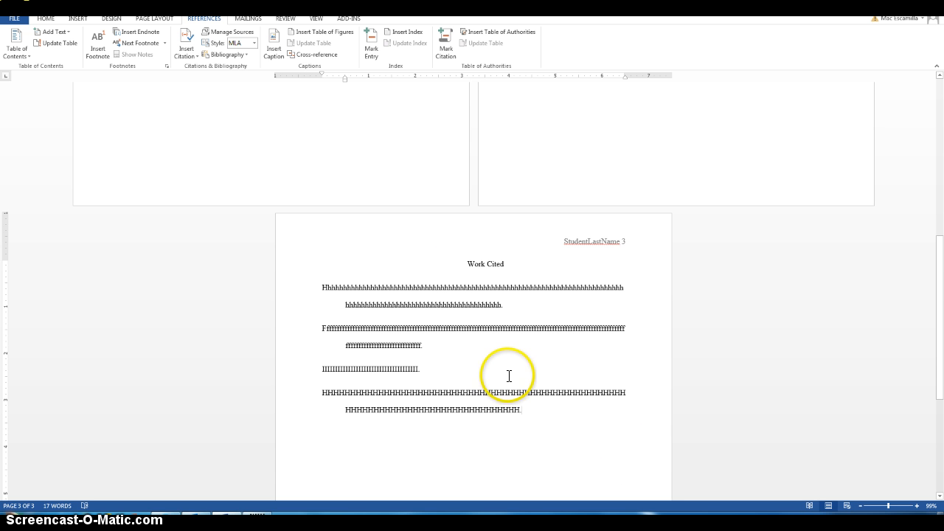
pyautogui.scroll(3, 511, 380)
pyautogui.scroll(9, 510, 379)
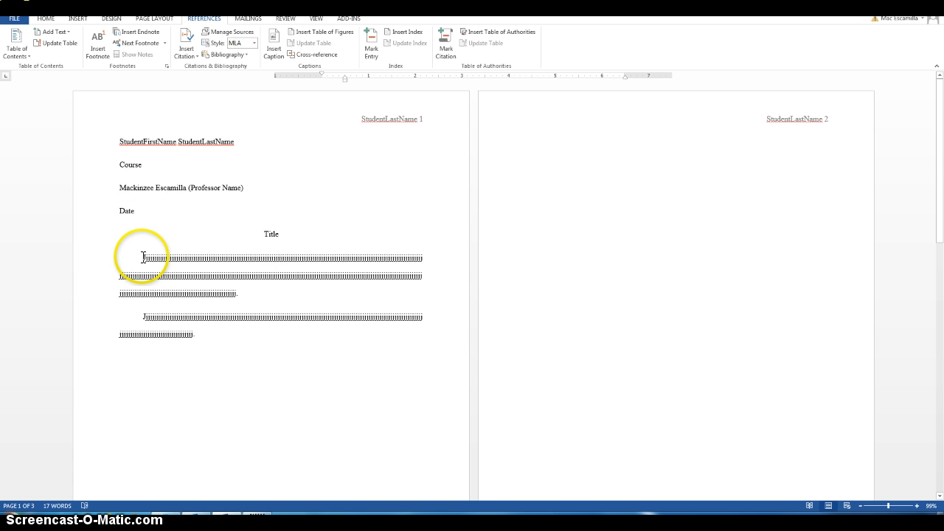
# - Return to page 3 and place the cursor at the start of the first Works Cited entry
pyautogui.scroll(-2, 236, 316)
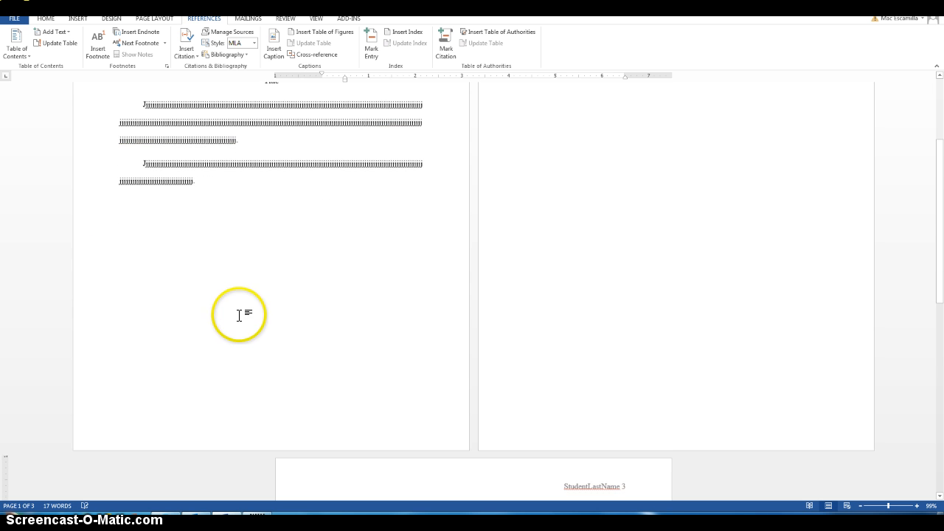
pyautogui.scroll(-5, 240, 316)
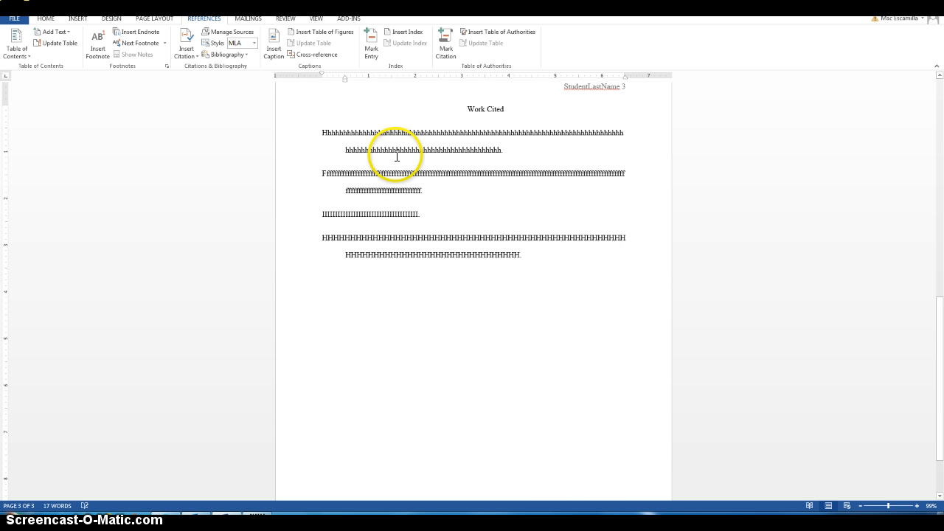
pyautogui.scroll(1, 411, 170)
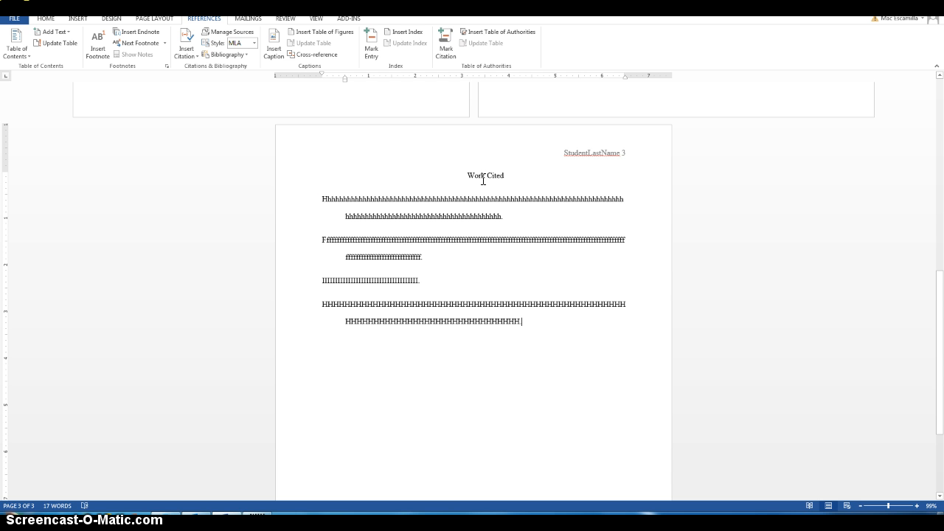
pyautogui.click(326, 194)
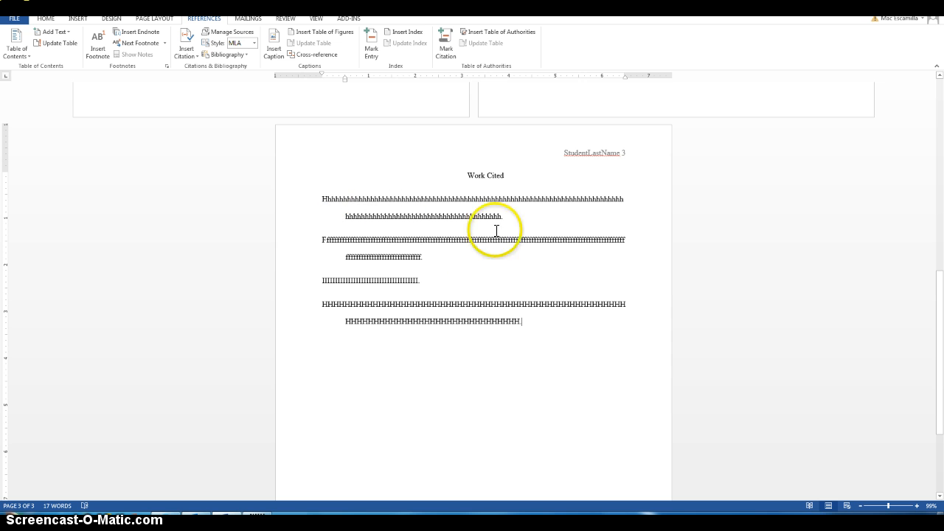